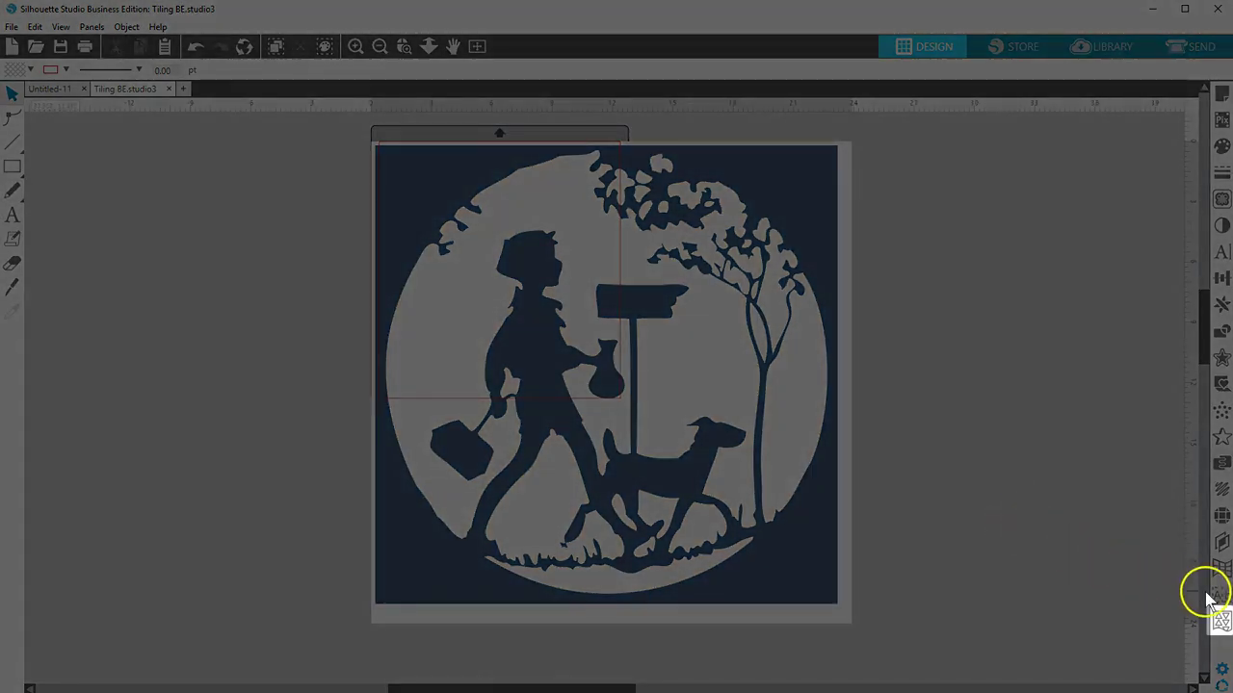
Turn on Show Media Layout Split-Screen, change media height from 24 to 12 in, and show Tiling settings.
left_click(1221, 621)
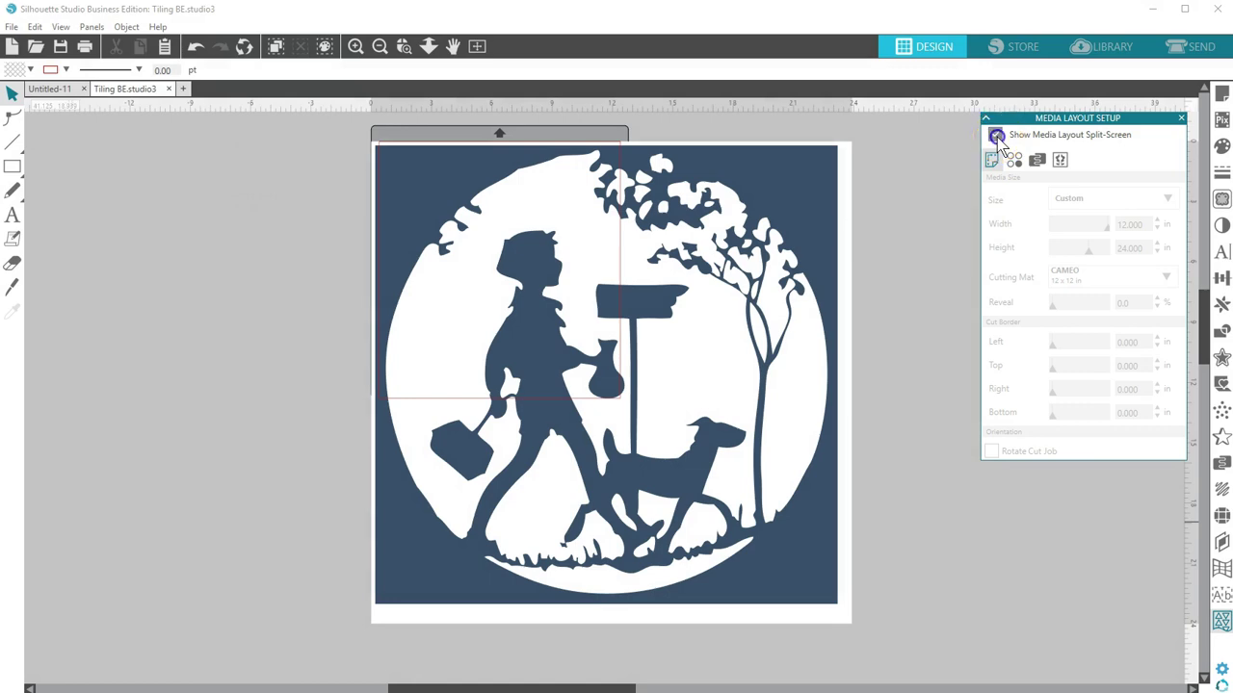
left_click(997, 136)
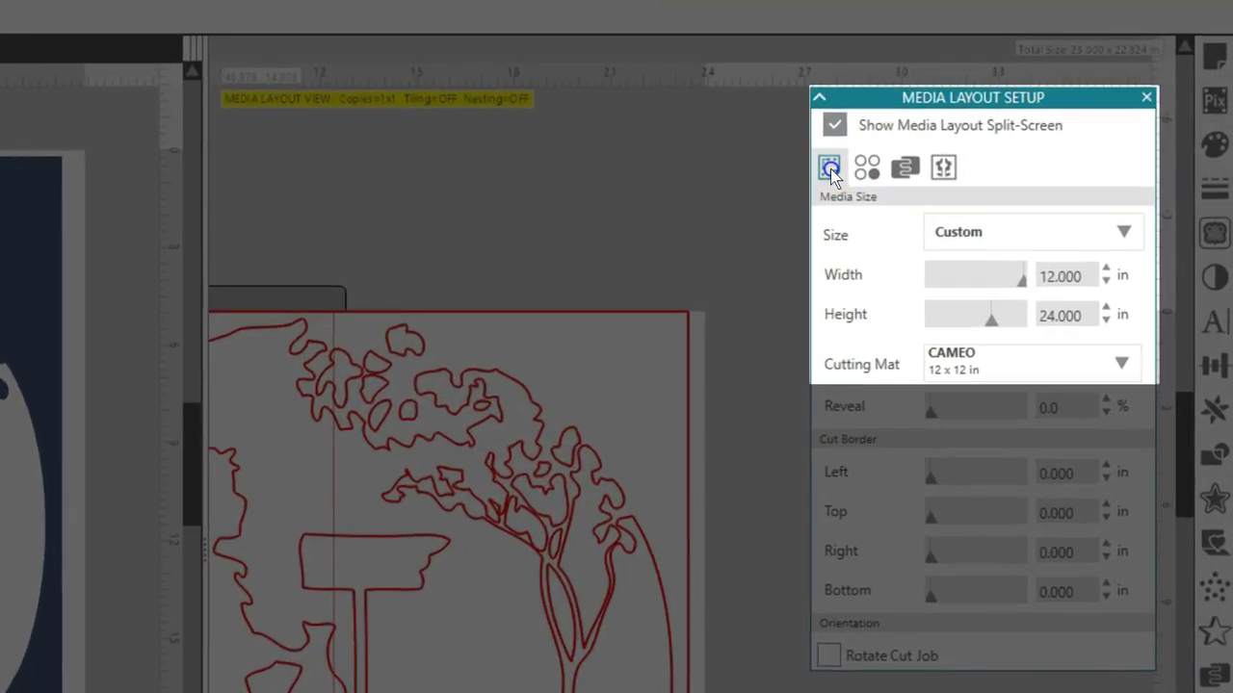
left_click(1087, 272)
left_click(1066, 317)
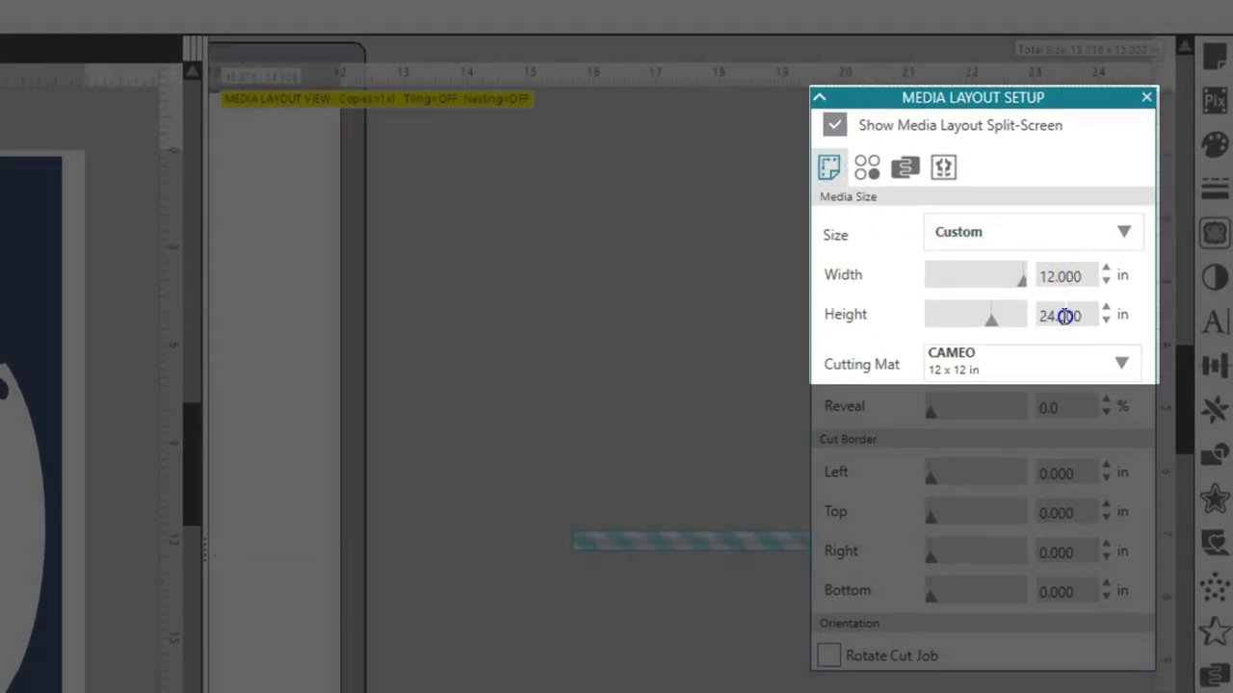
left_click_drag(1085, 316, 1038, 315)
type("12")
key("Return")
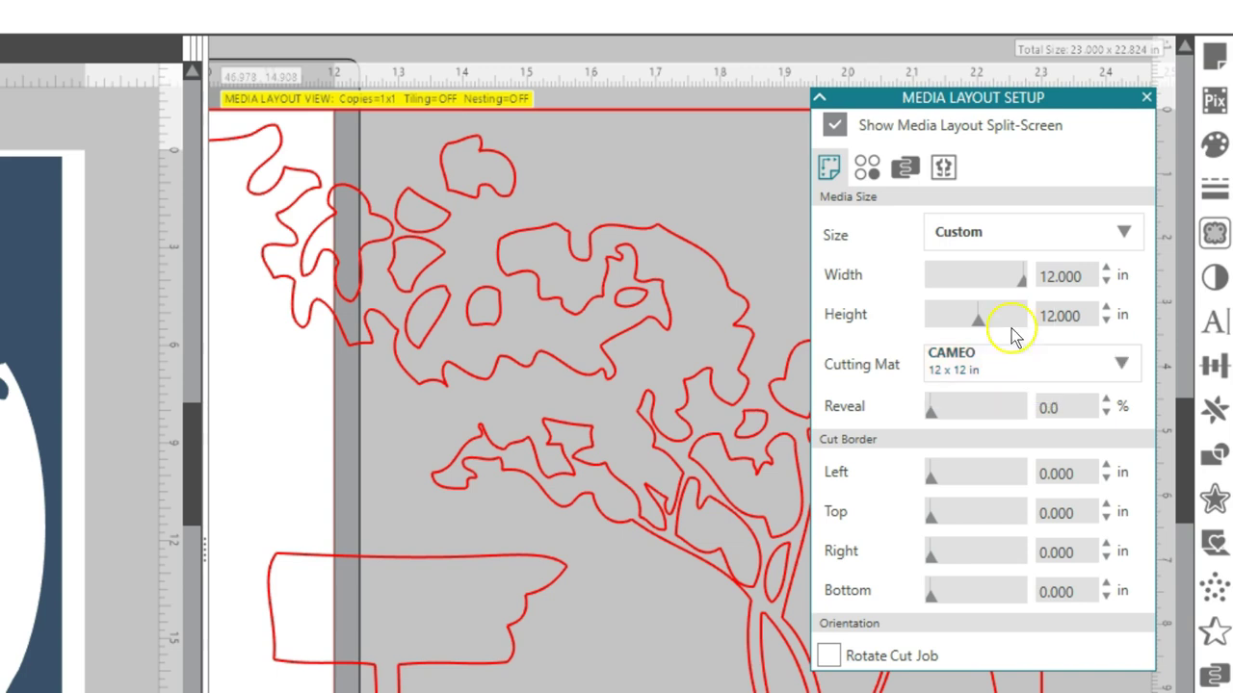
left_click(944, 170)
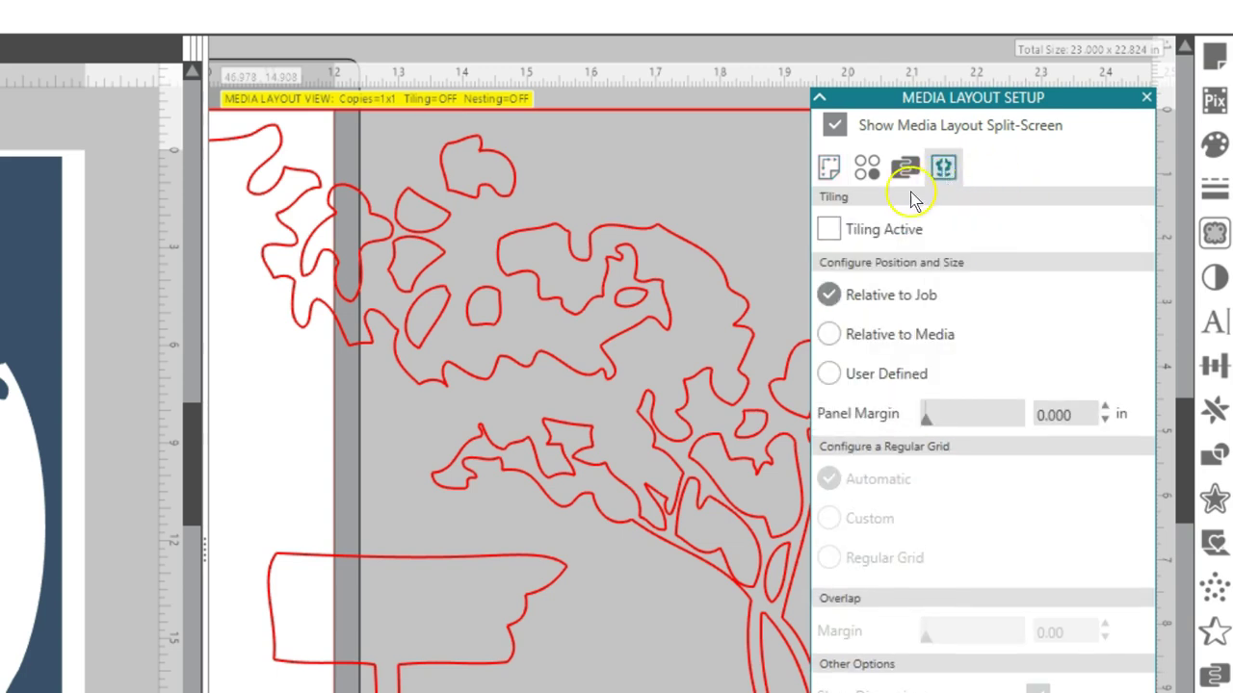
Check Tiling Active and pan the Media Layout view to reveal the four numbered tiles.
left_click(830, 230)
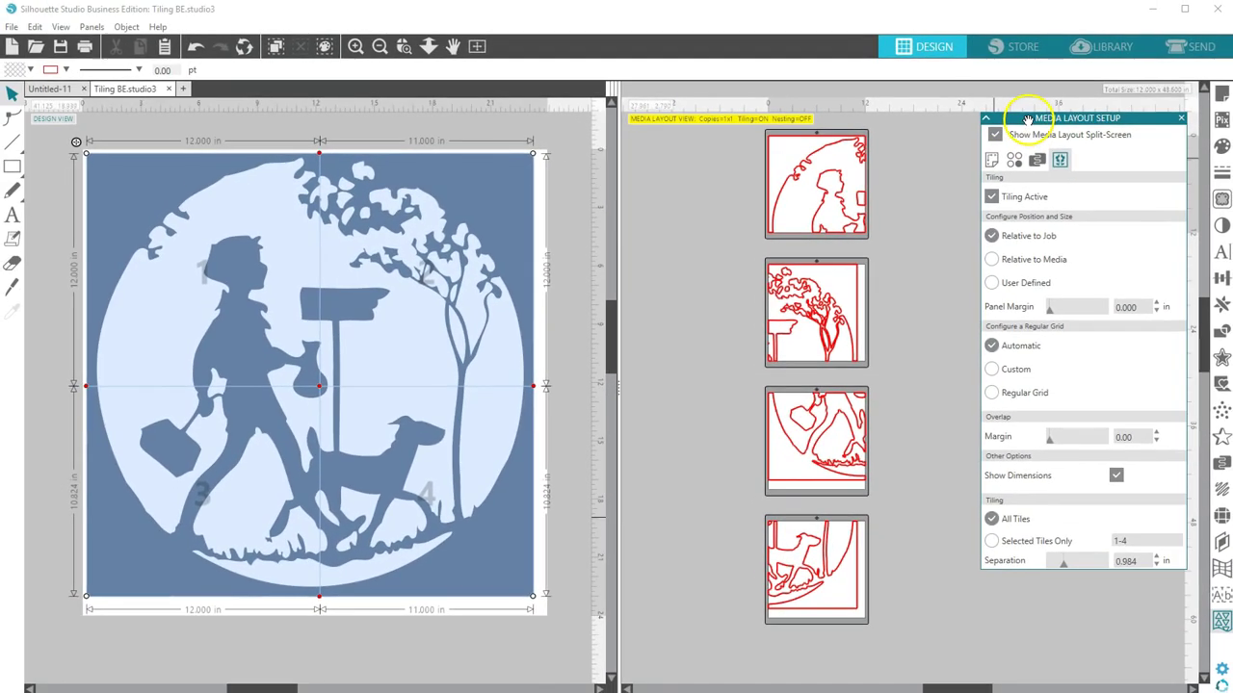
left_click_drag(1028, 120, 925, 80)
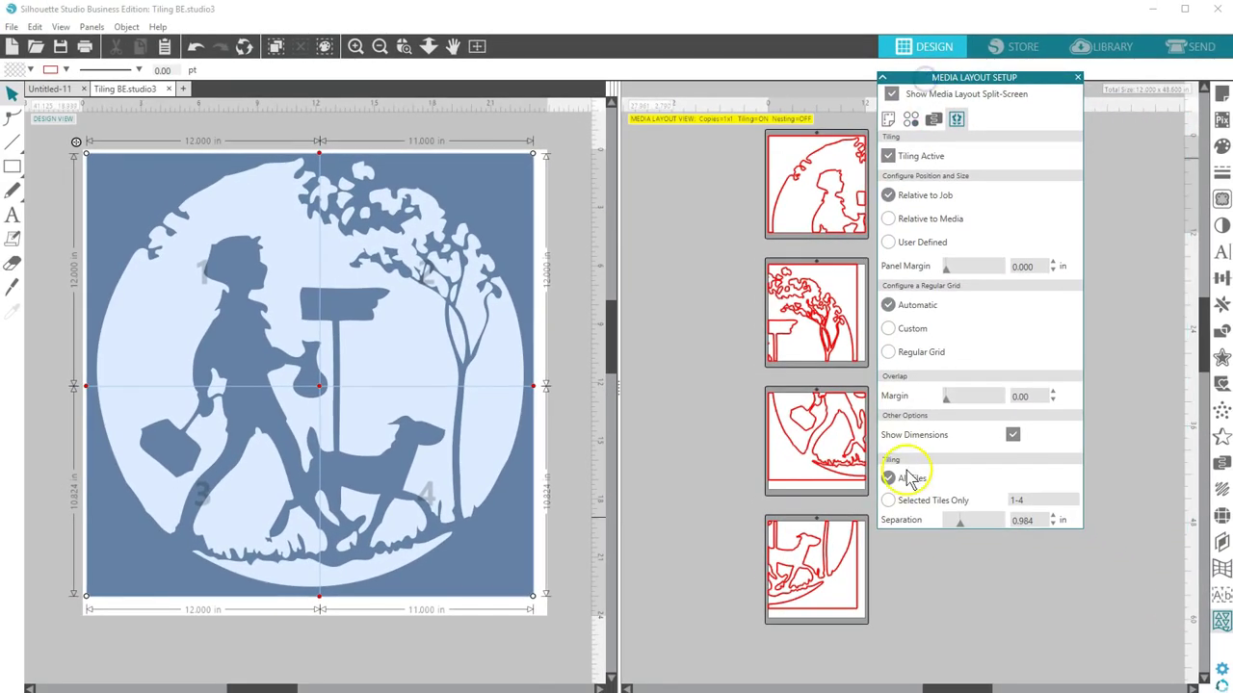
key("space")
left_click_drag(669, 399, 615, 401)
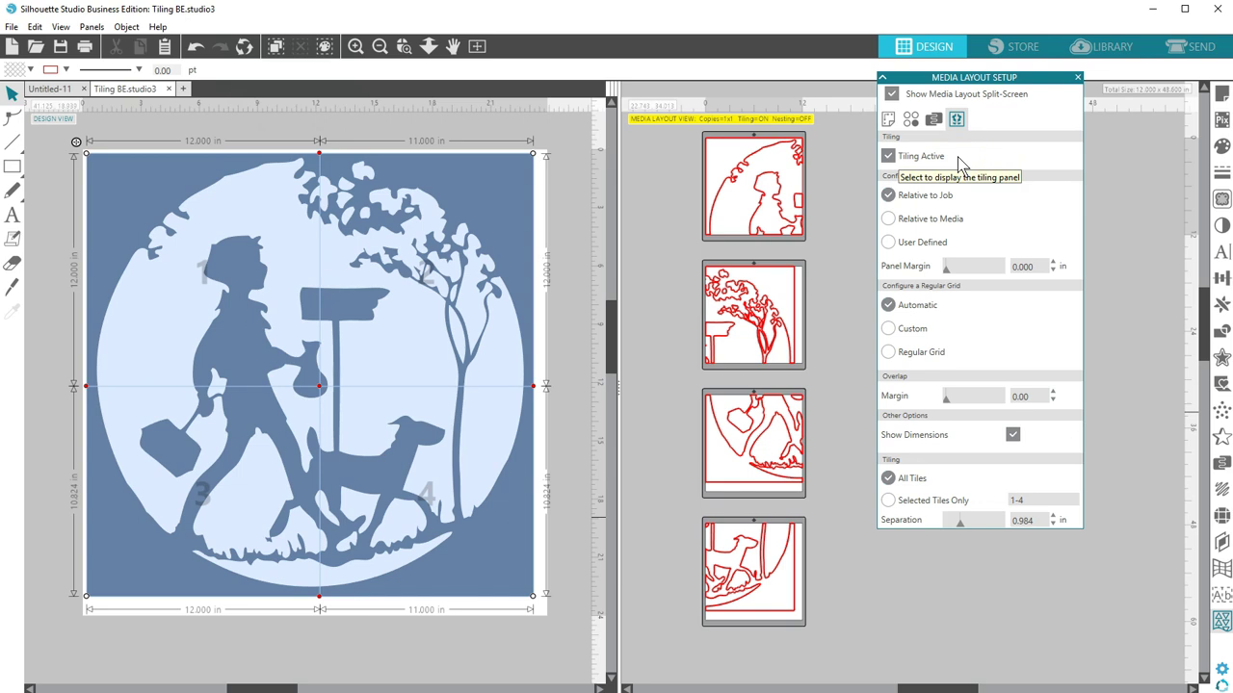
Change options in the tiling panel and reposition the design view.
left_click(993, 157)
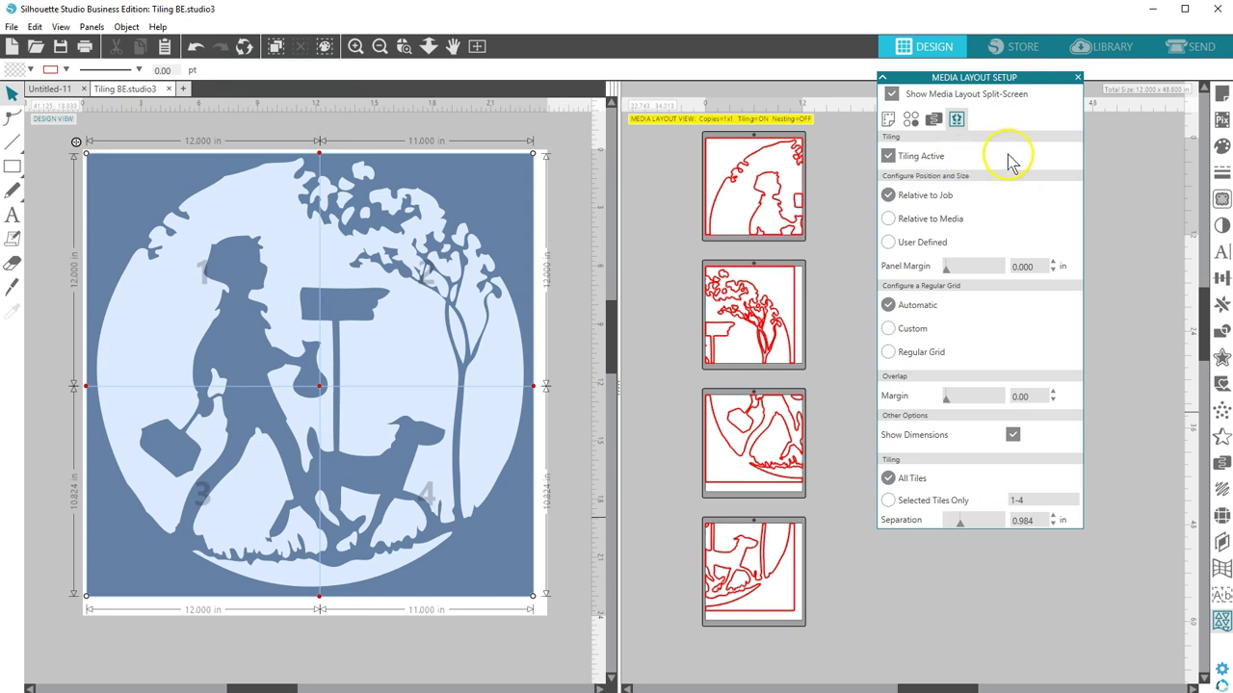
left_click(913, 121)
left_click_drag(674, 151, 412, 300)
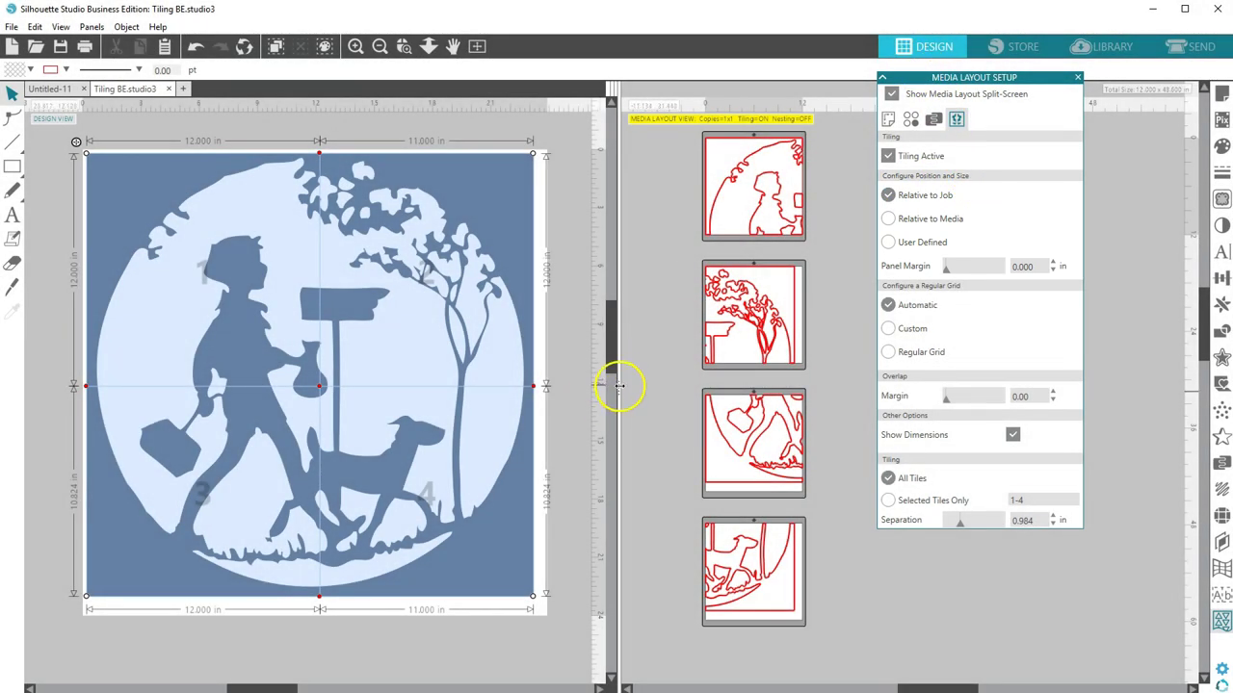
Widen the design view, drag the tiling corner, then switch from Relative to Job to Relative to Media.
left_click_drag(619, 385, 713, 395)
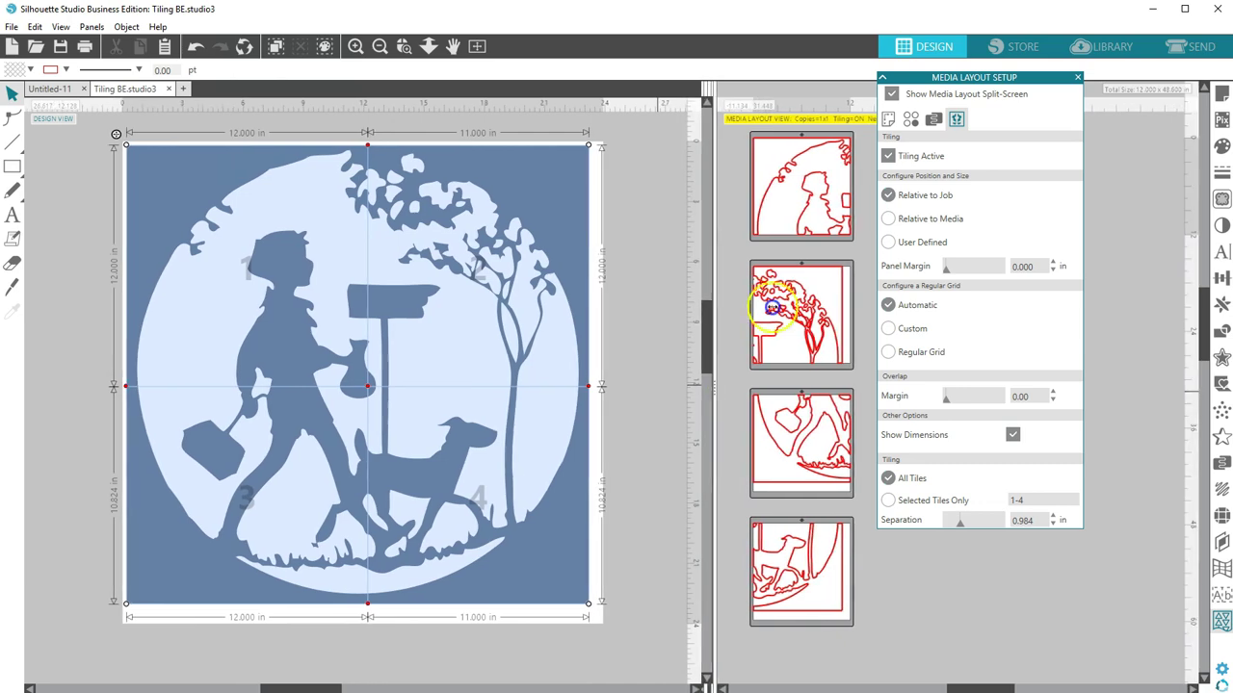
left_click_drag(919, 77, 687, 86)
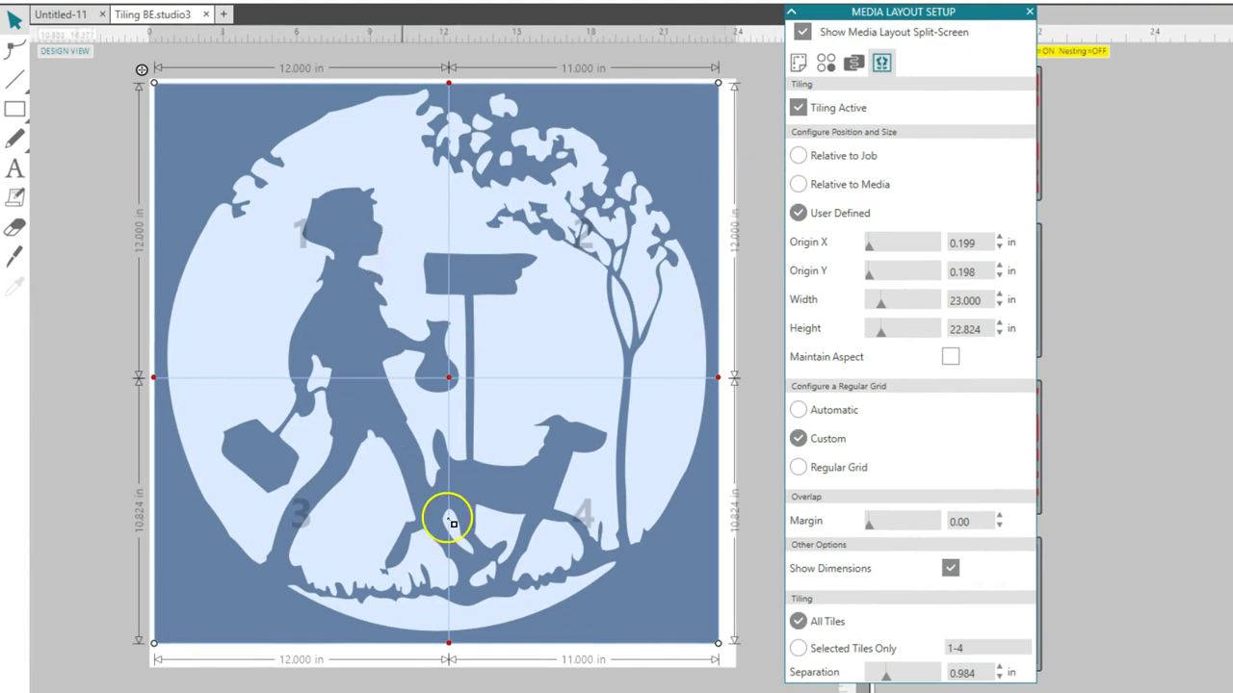
mouse_move(718, 642)
left_mouse_down()
mouse_move(742, 665)
mouse_move(739, 646)
mouse_move(724, 651)
left_mouse_up()
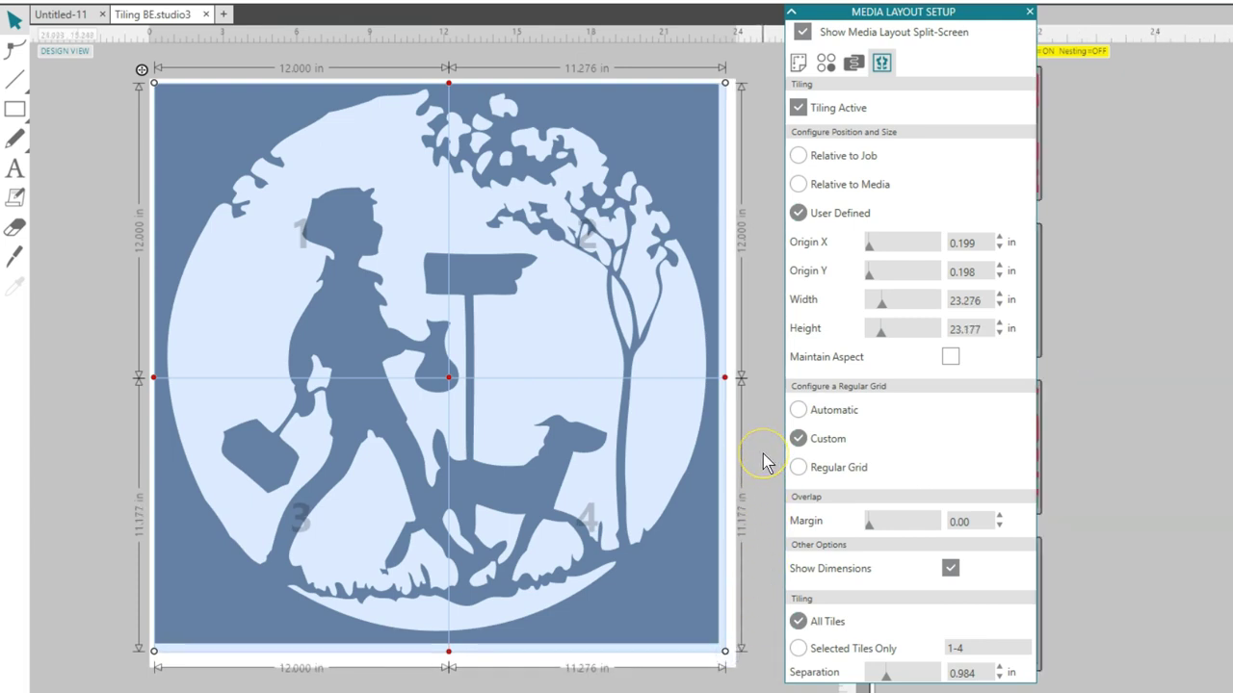
left_click(797, 155)
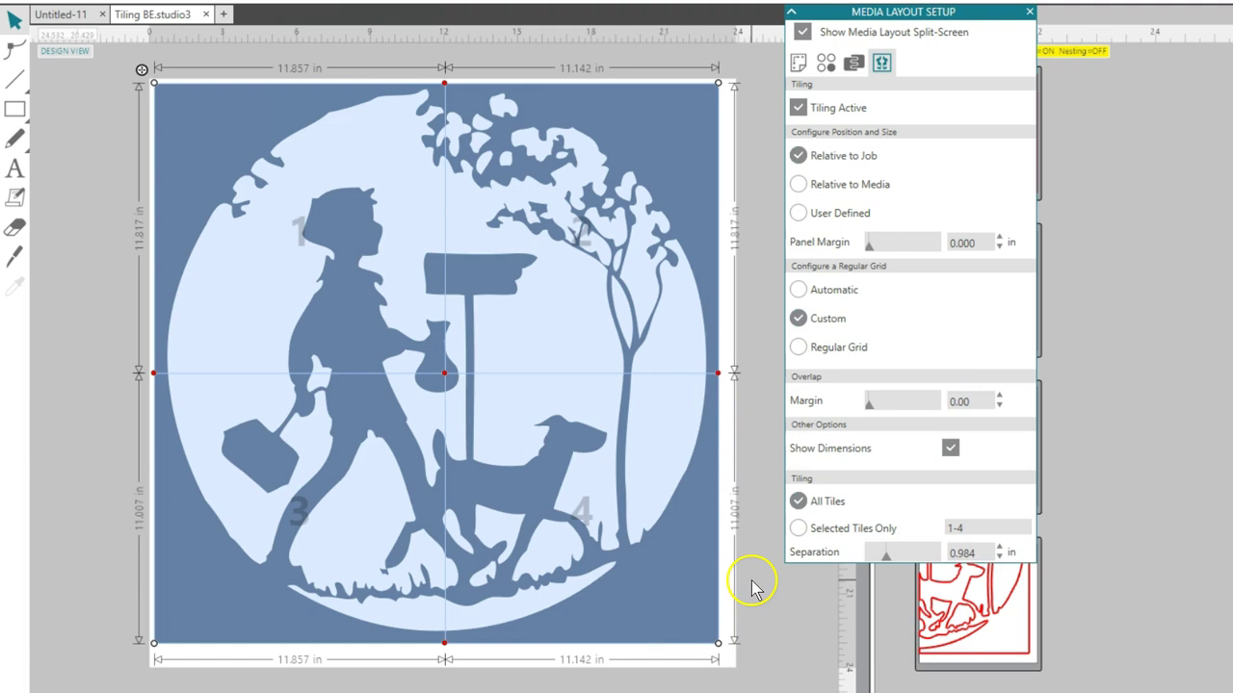
left_click(798, 186)
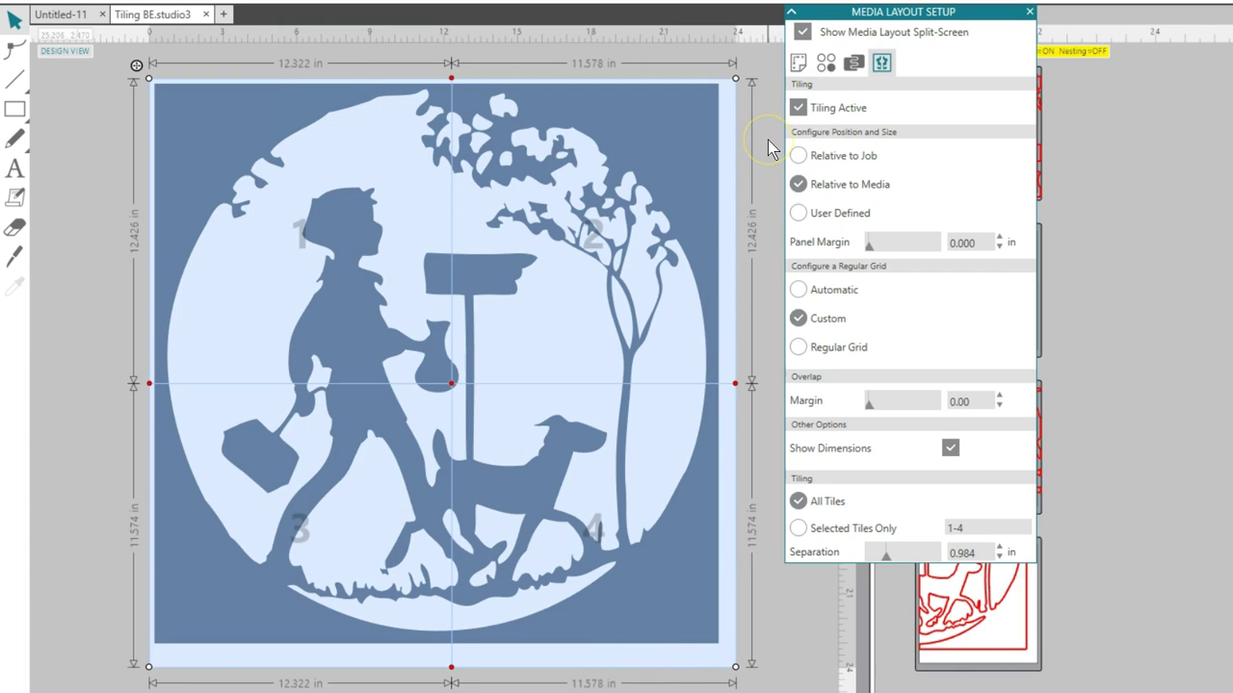
Switch tiling to User Defined and shrink the tiling width to 22.750 in with proportions locked.
left_click(796, 215)
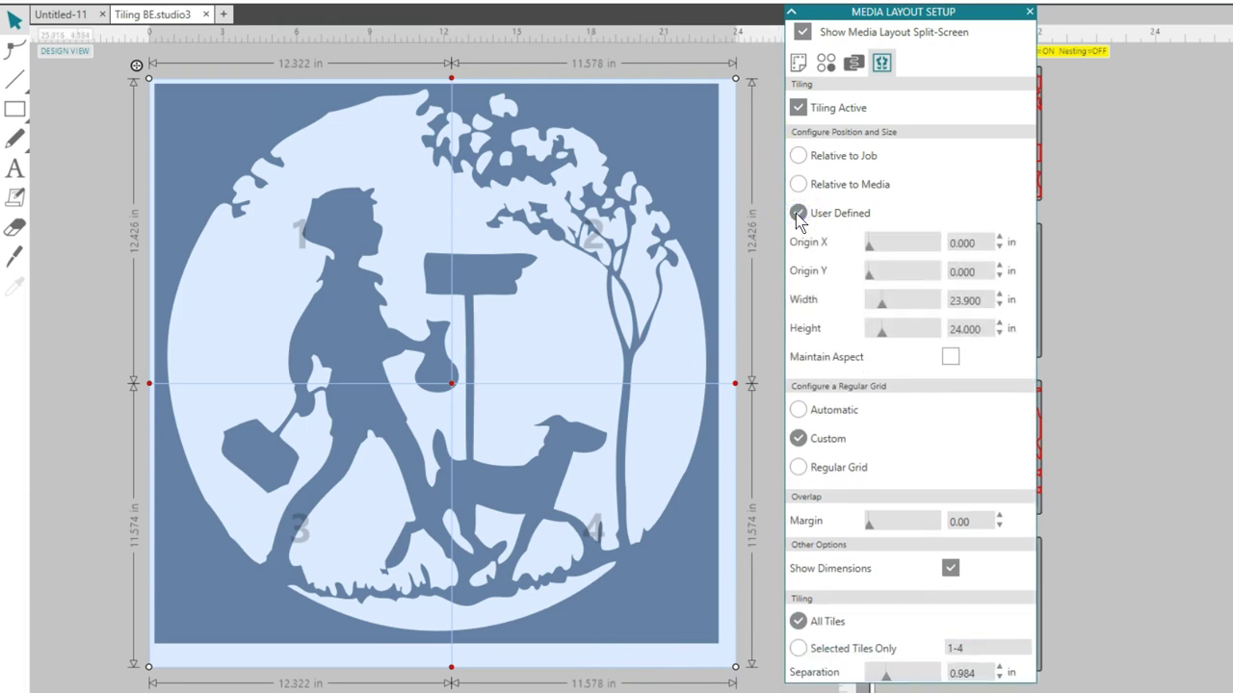
left_click(999, 306)
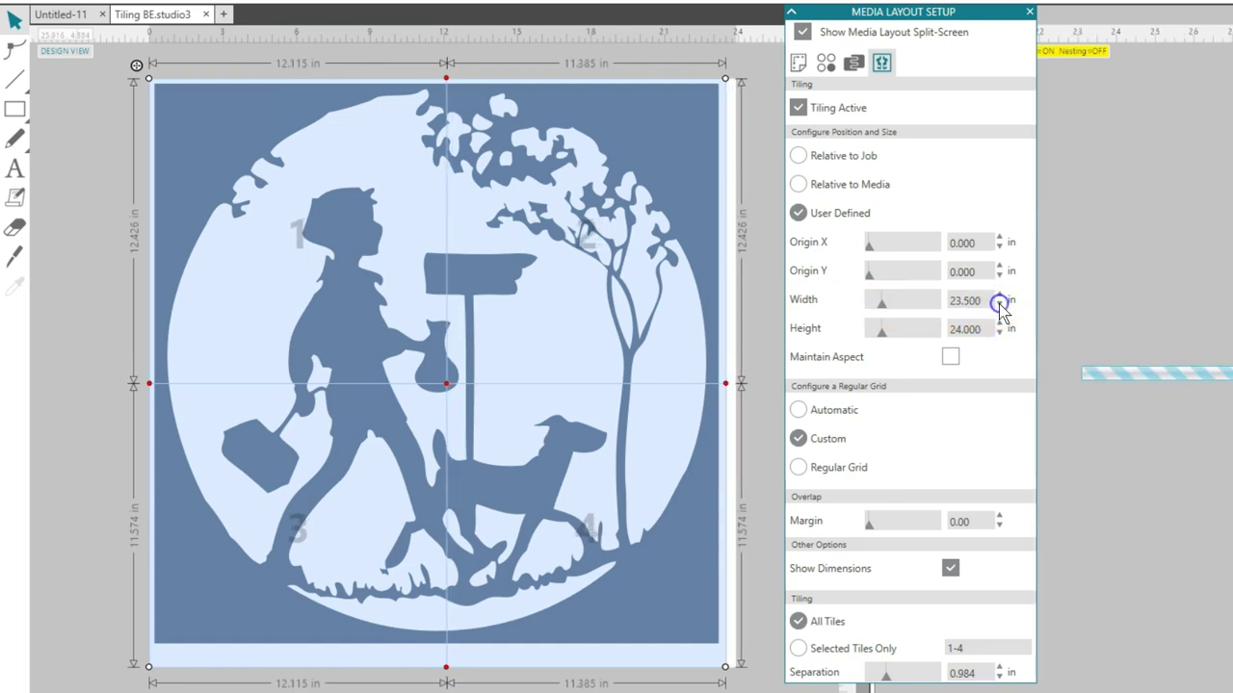
mouse_move(723, 668)
left_mouse_down()
mouse_move(710, 594)
mouse_move(660, 540)
mouse_move(696, 575)
mouse_move(724, 651)
left_mouse_up()
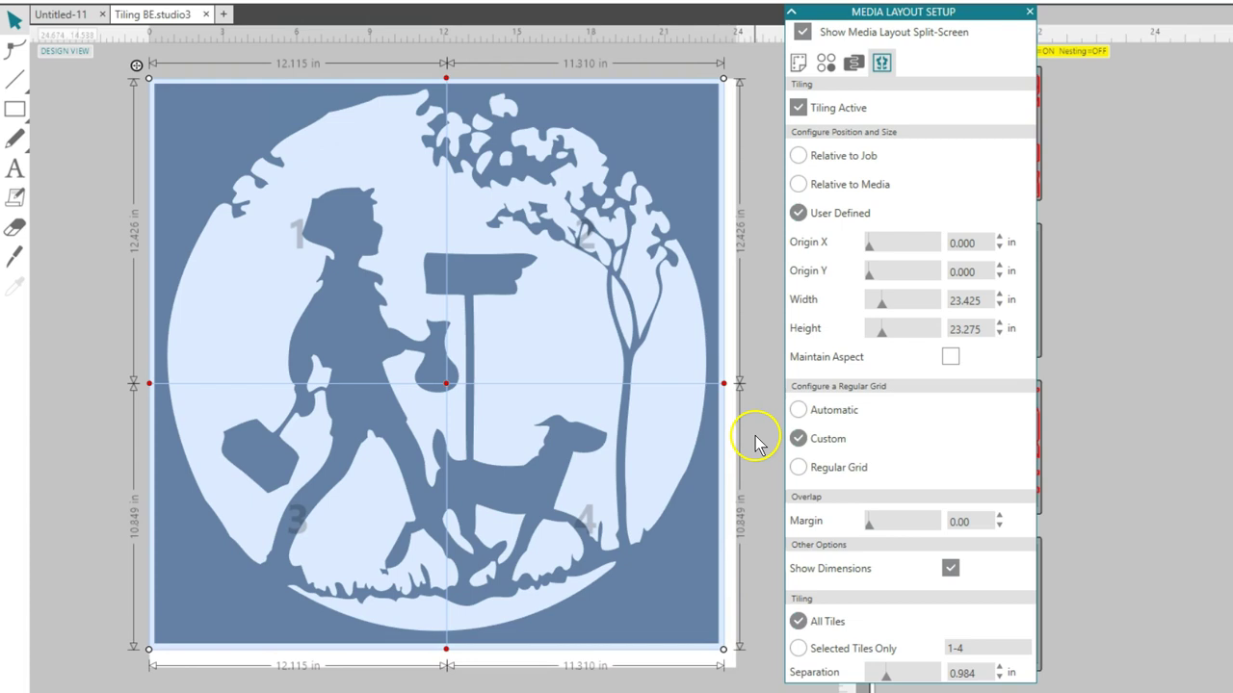
left_click(948, 357)
left_click(1000, 304)
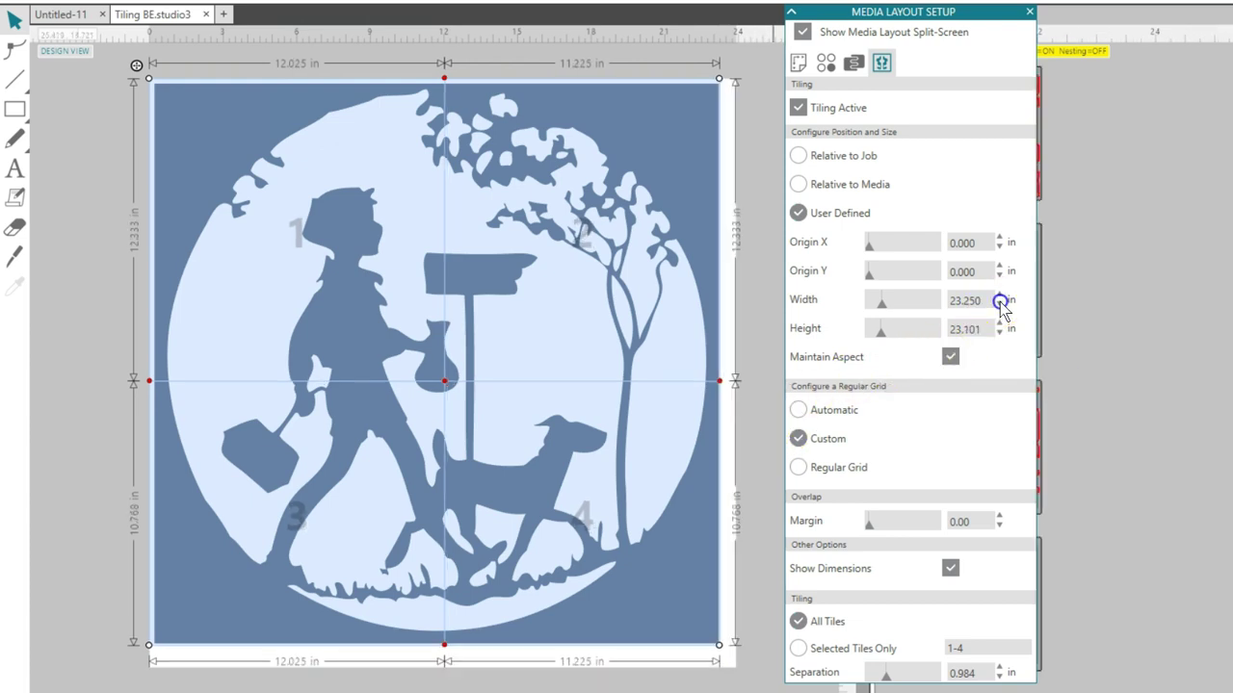
left_click(1000, 305)
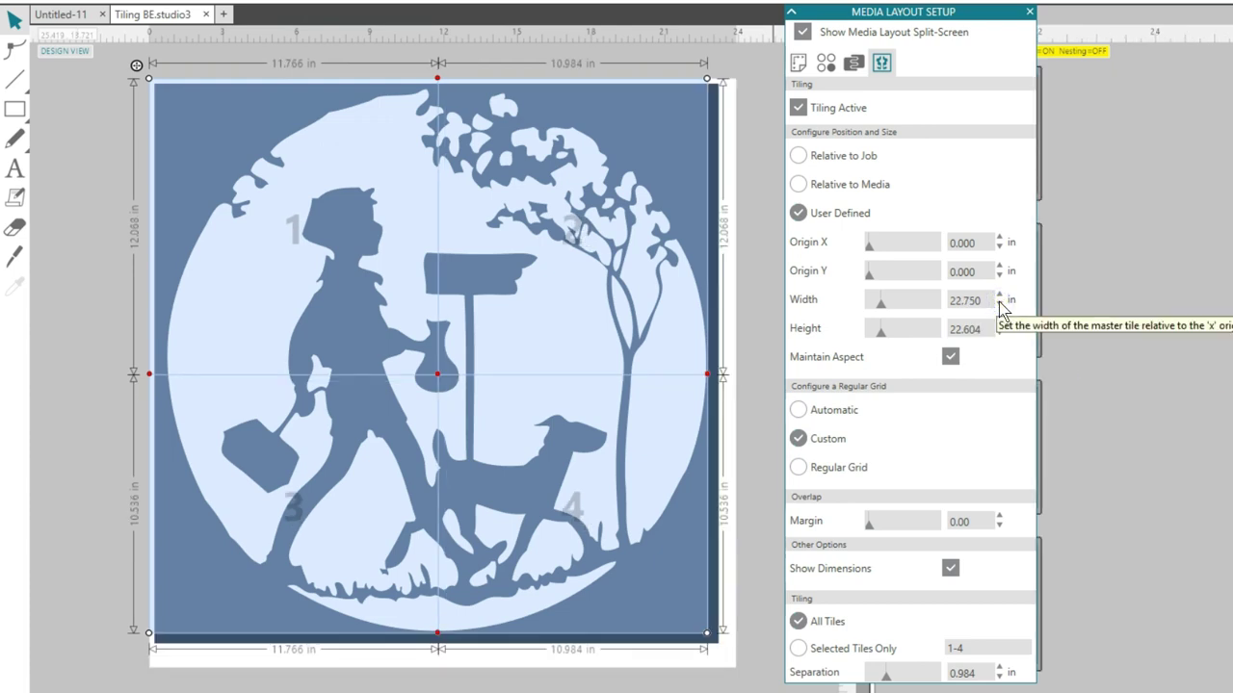
Uncheck Maintain Aspect and drag the grid corner to make the master tile 23.900 × 24.000 in.
left_click(951, 357)
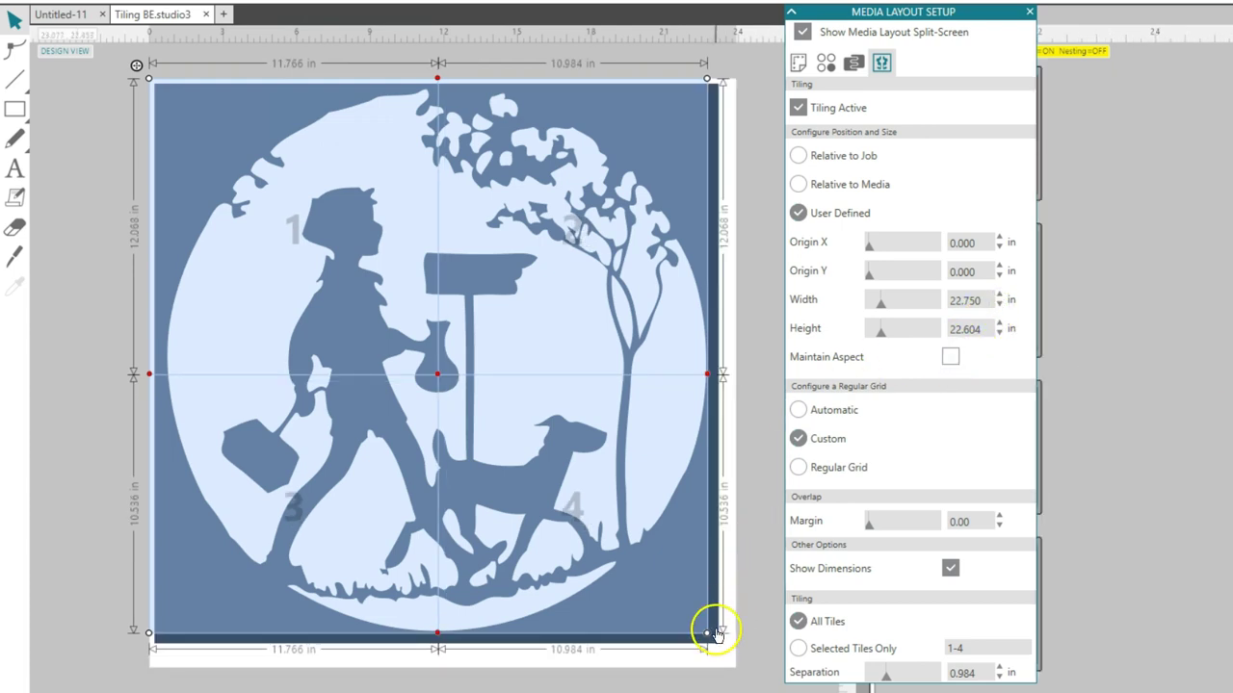
left_click_drag(706, 632, 721, 647)
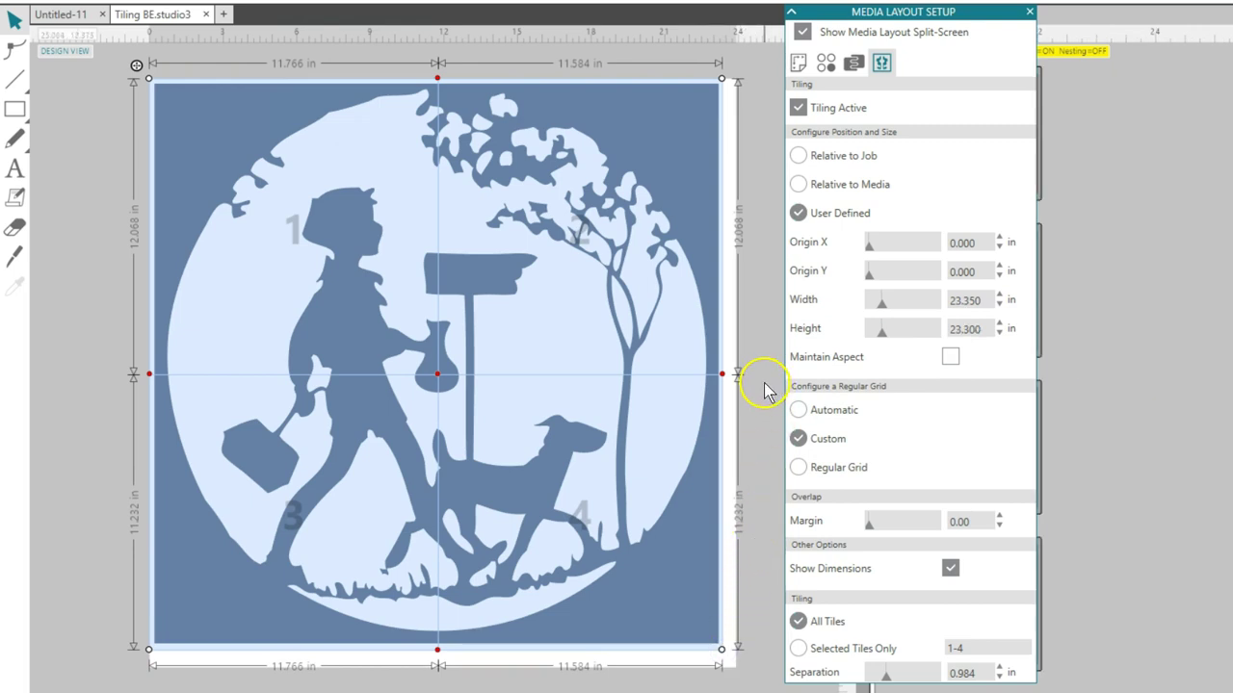
left_click(798, 184)
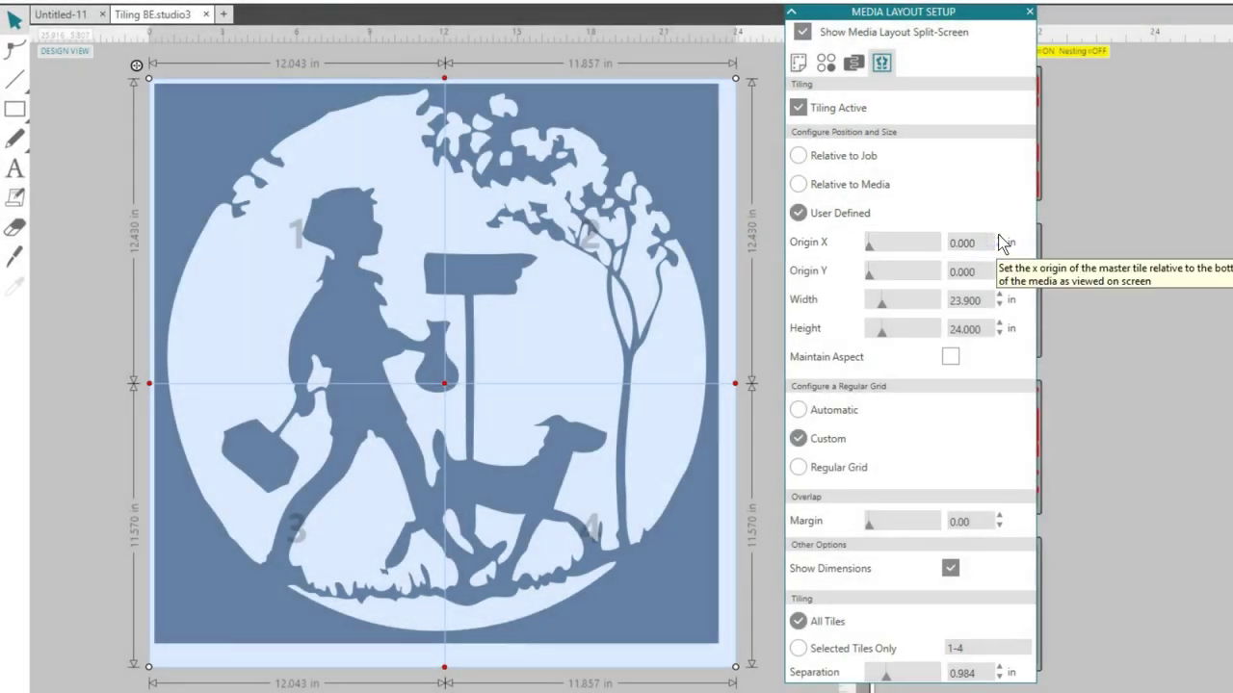
Try Relative to Media, Automatic and Custom tiling, moving the tile division point.
left_click(798, 184)
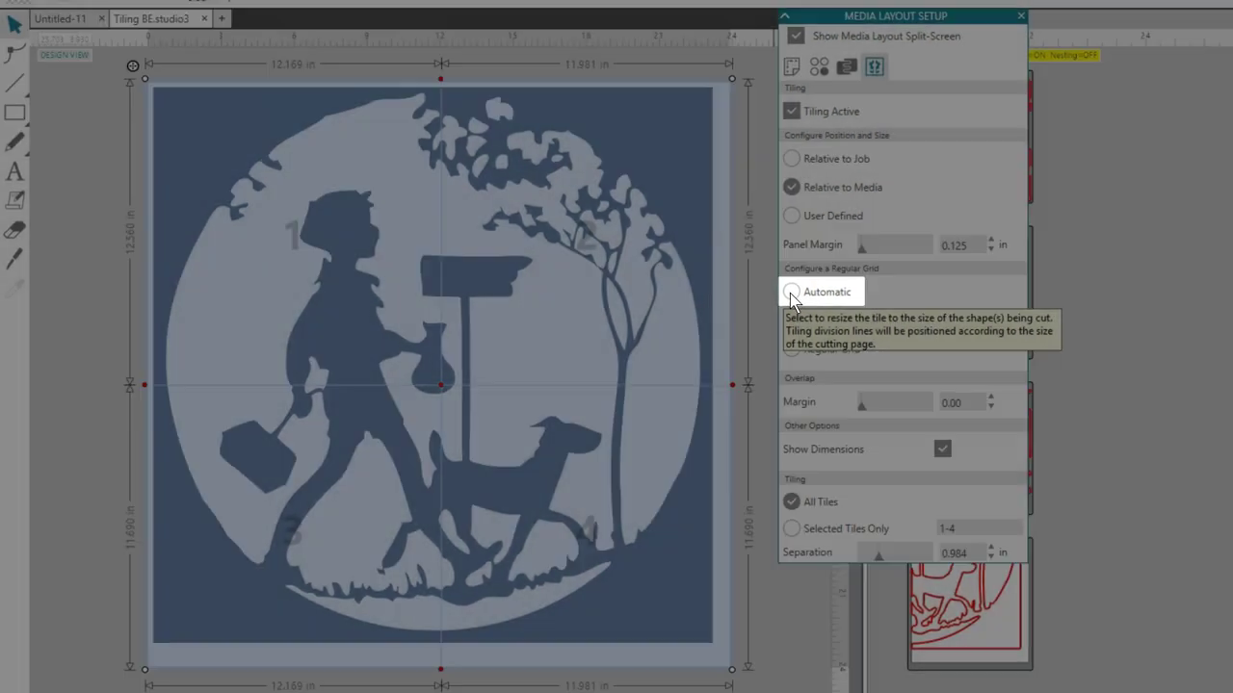
left_click(797, 291)
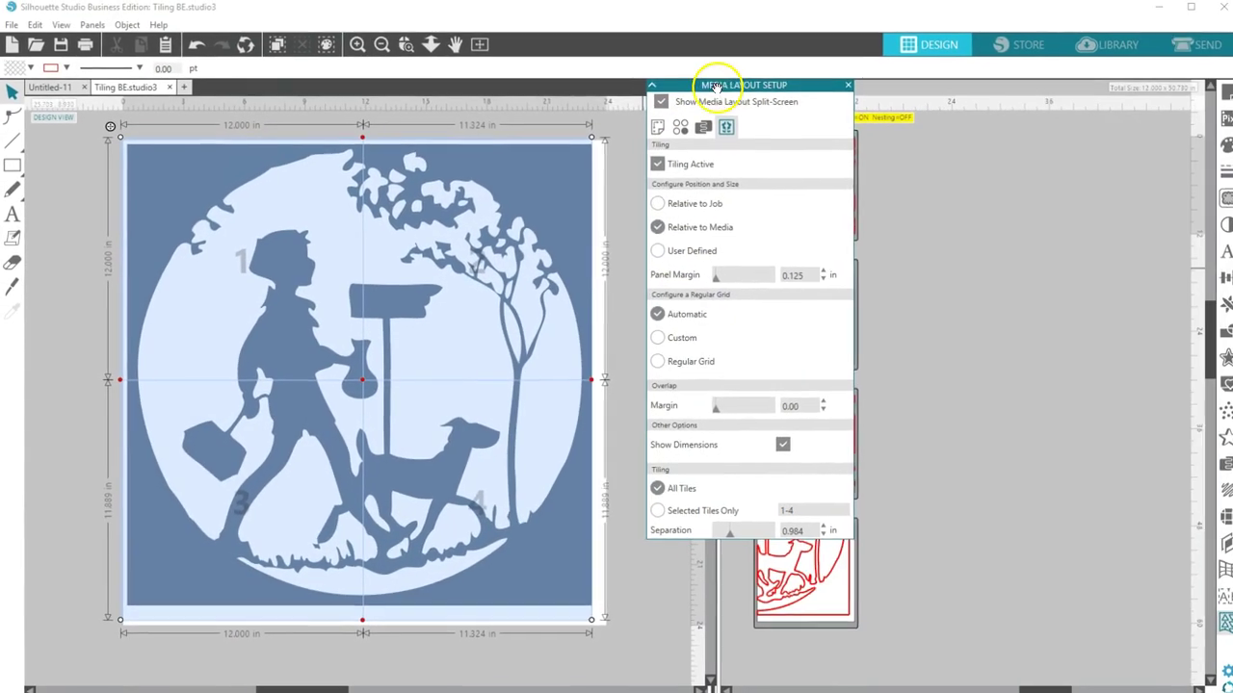
left_click_drag(716, 87, 949, 132)
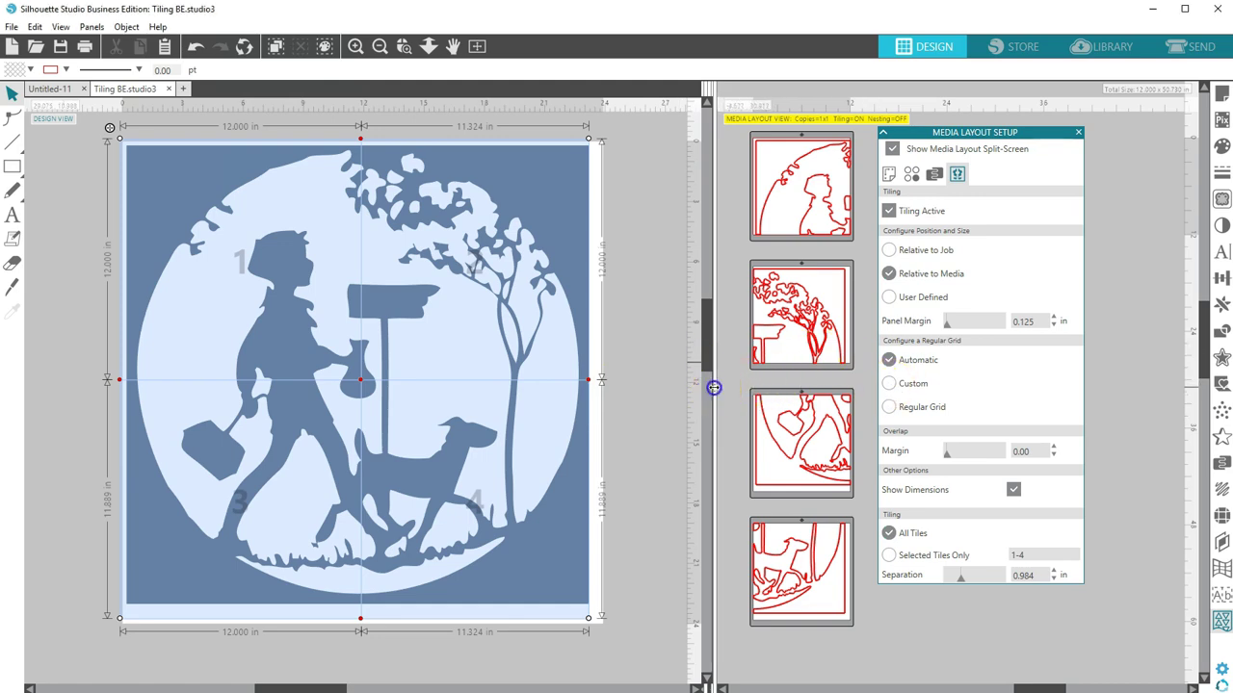
left_click_drag(714, 387, 627, 385)
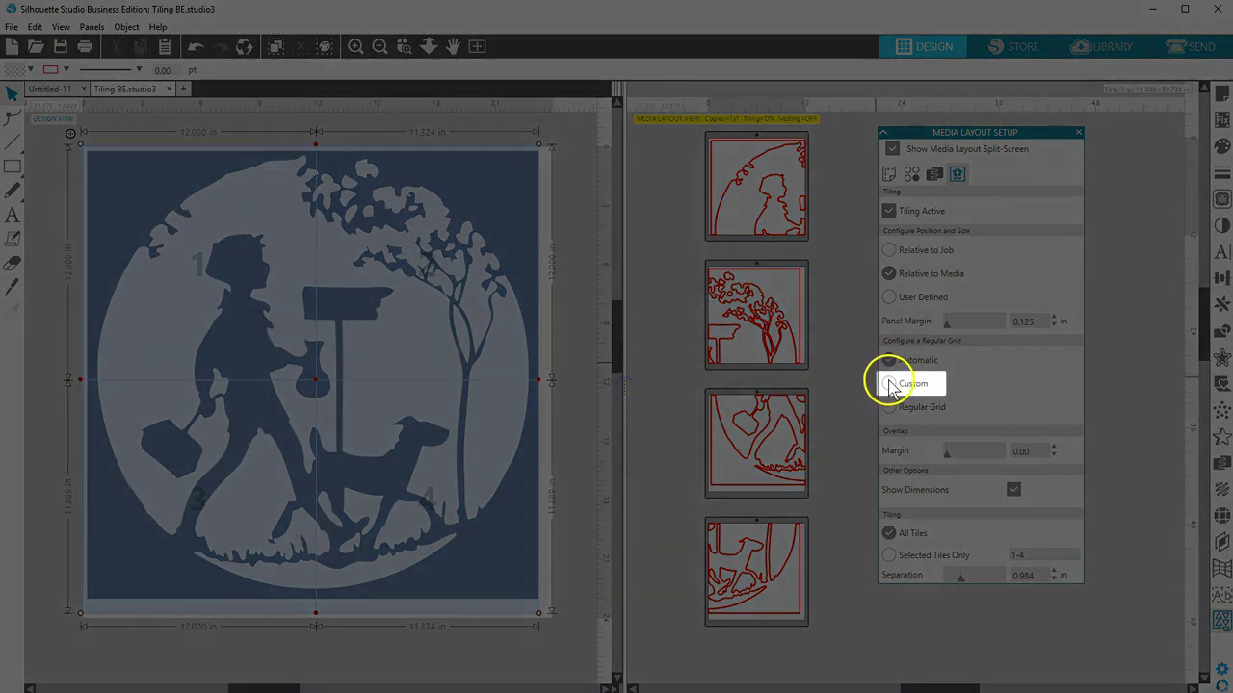
left_click(889, 383)
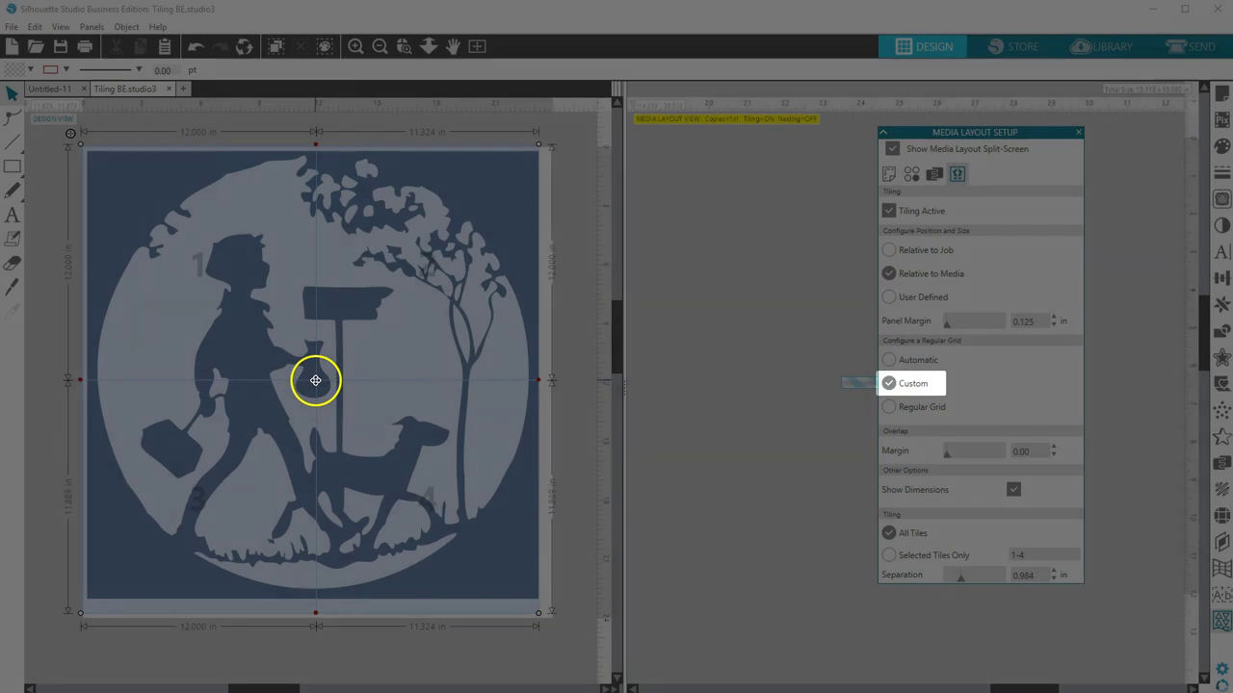
mouse_move(319, 380)
left_mouse_down()
mouse_move(399, 418)
mouse_move(298, 351)
mouse_move(337, 375)
left_mouse_up()
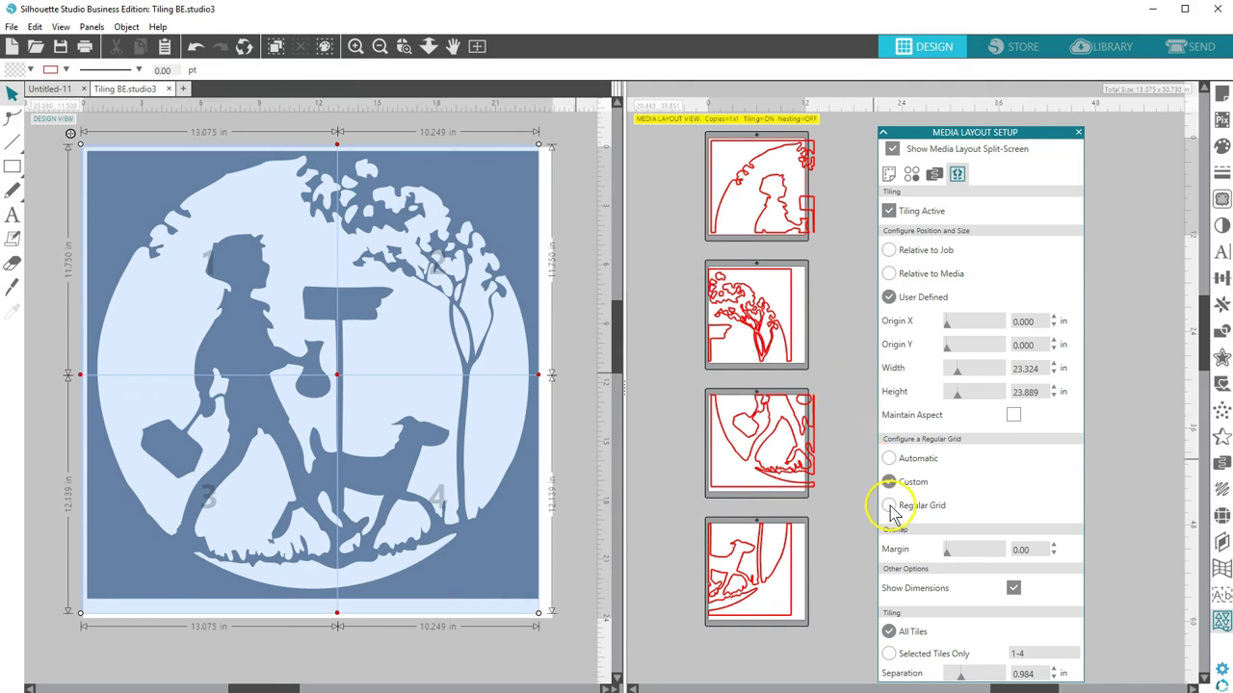
Choose Regular Grid and set 3 columns and rows, then return to 2 × 2 tiles of 11.662 × 11.944 in.
left_click(889, 506)
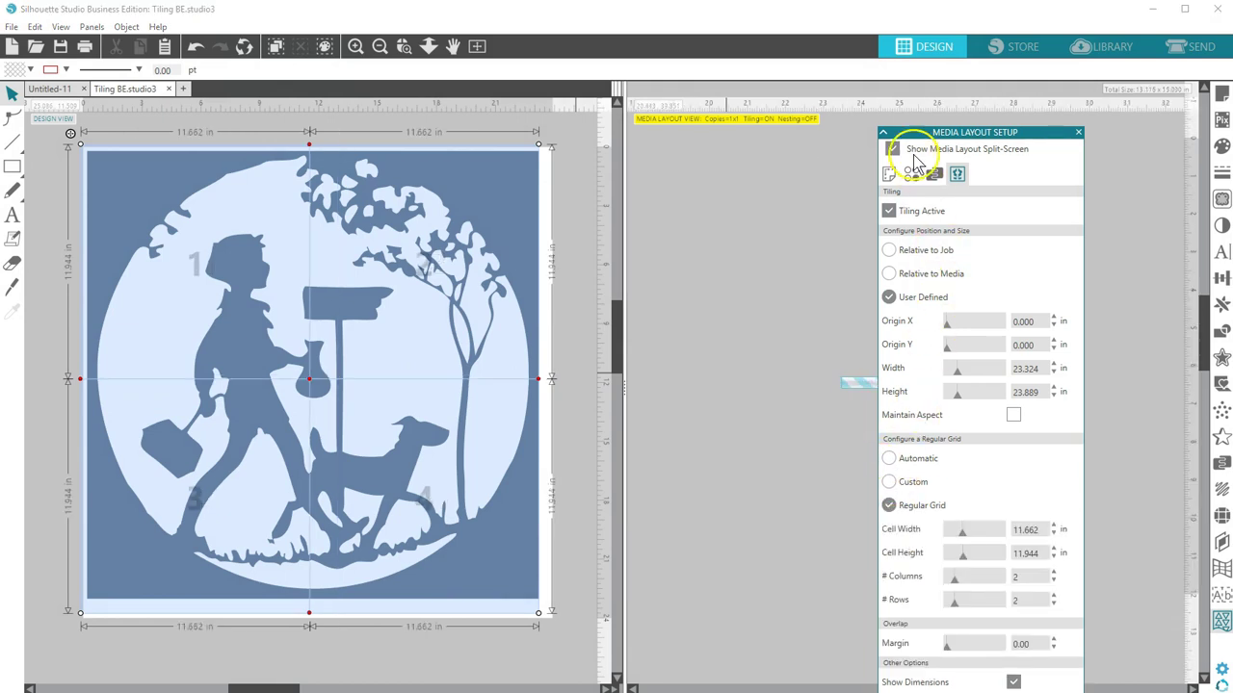
left_click_drag(910, 132, 905, 11)
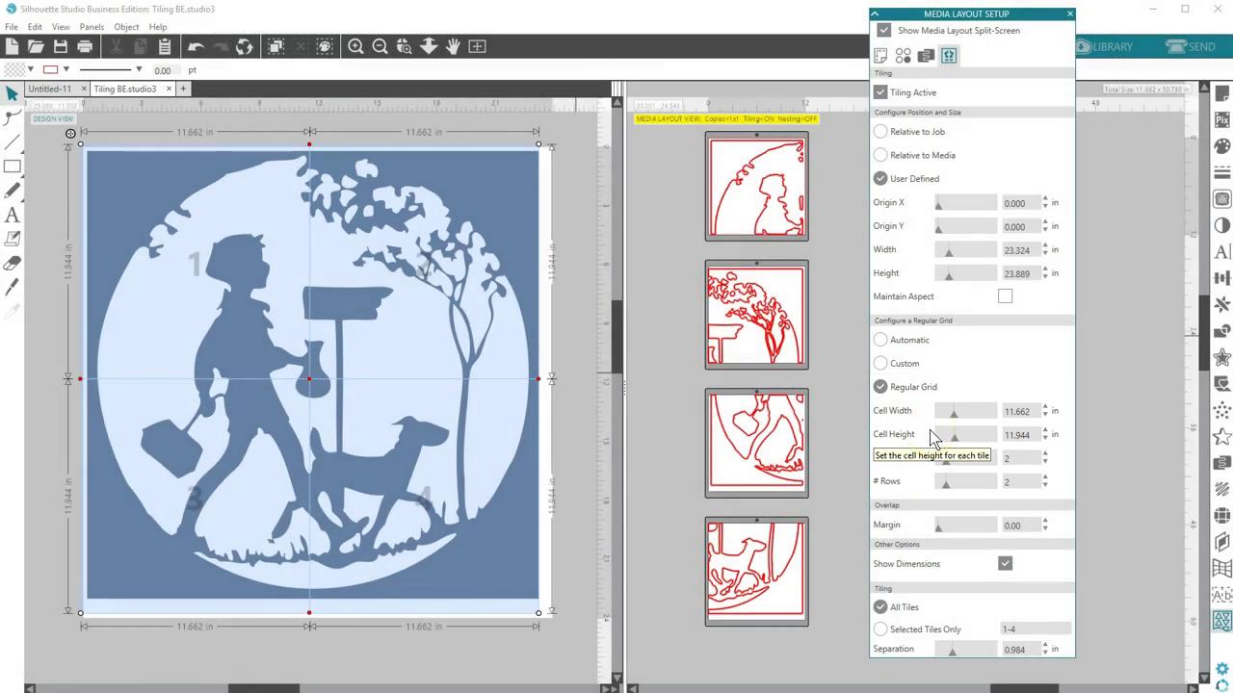
left_click(1045, 453)
left_click(1046, 478)
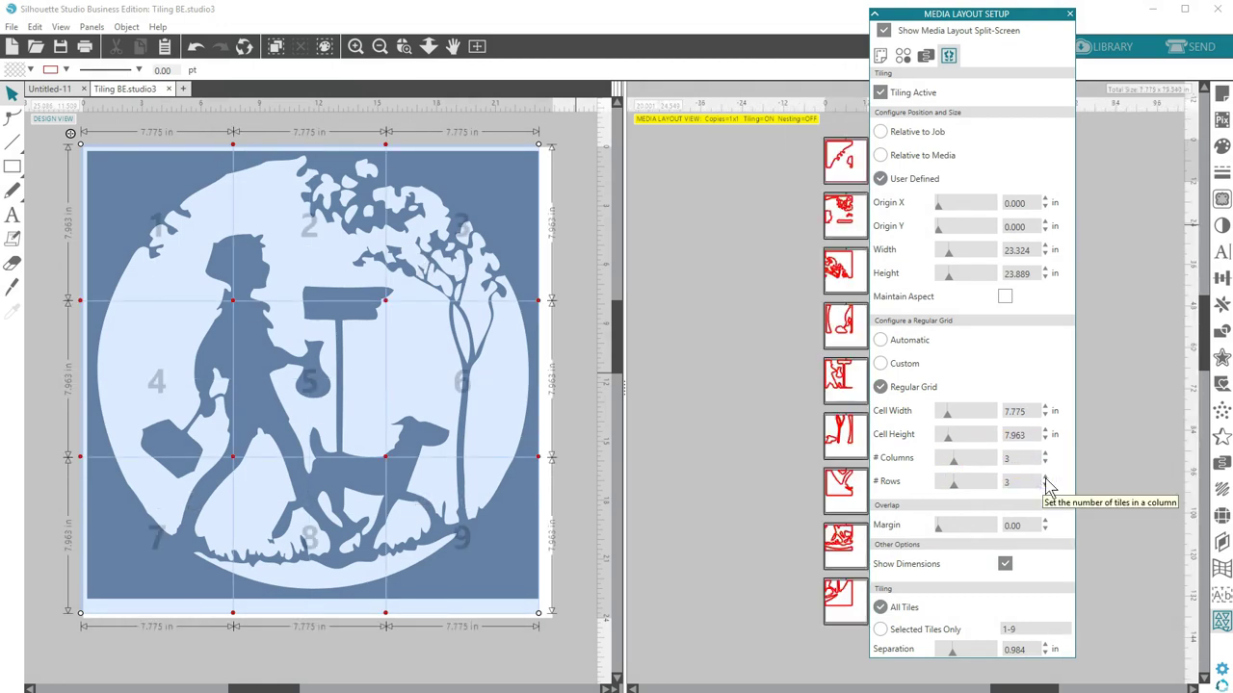
left_click(1046, 486)
left_click(1045, 462)
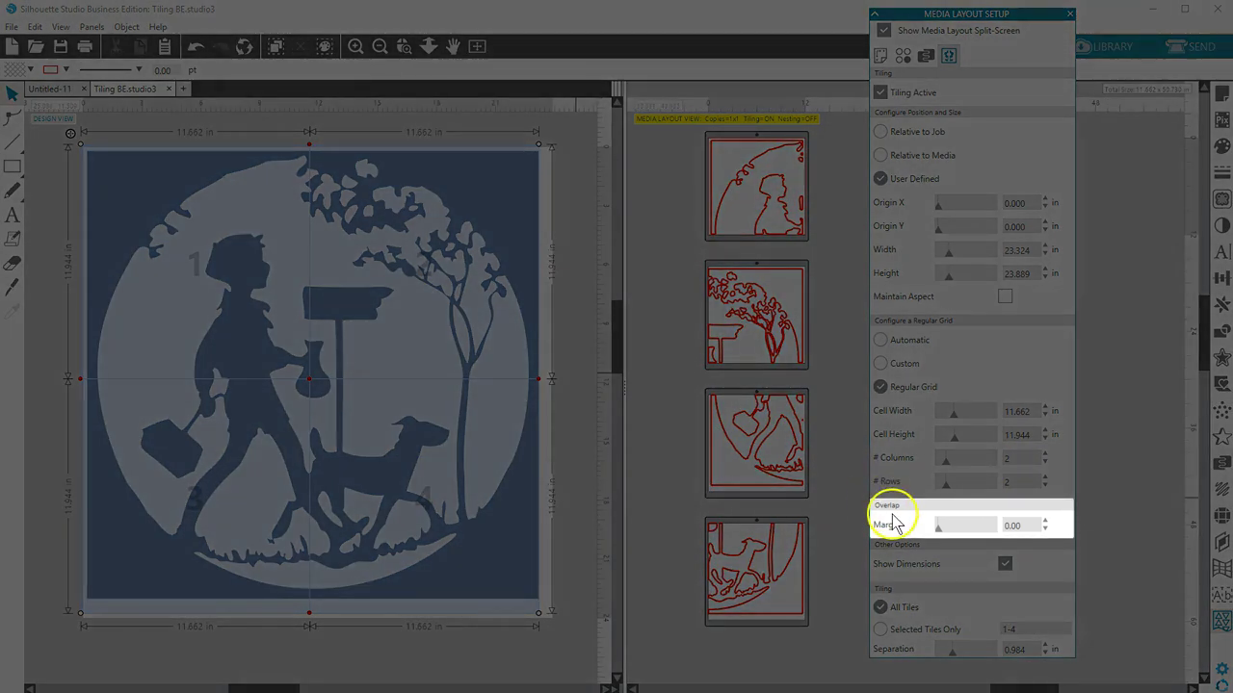
left_click(1045, 521)
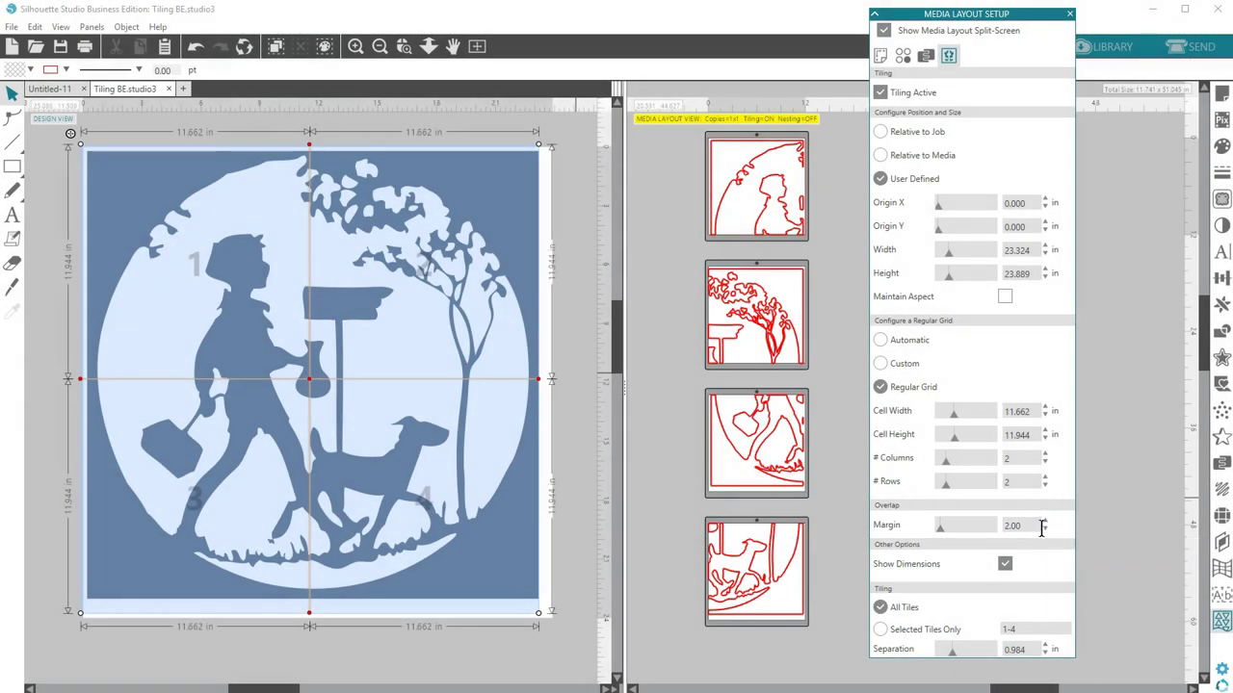
left_click(1045, 530)
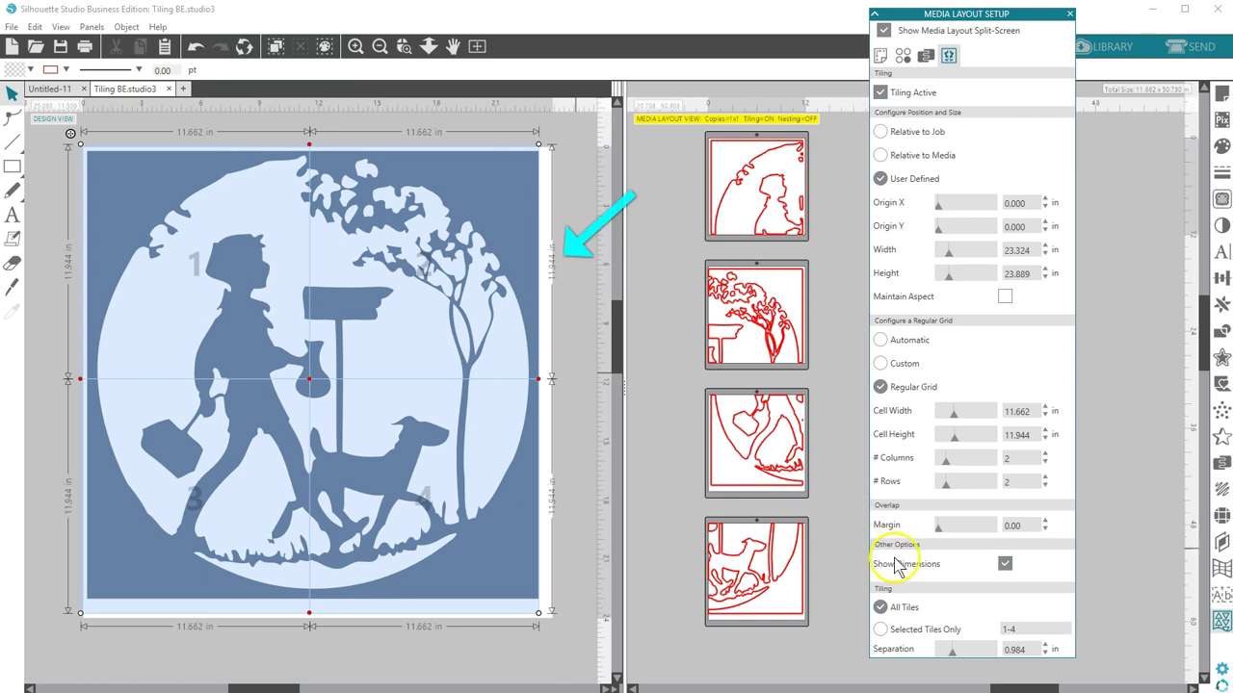
left_click(1004, 565)
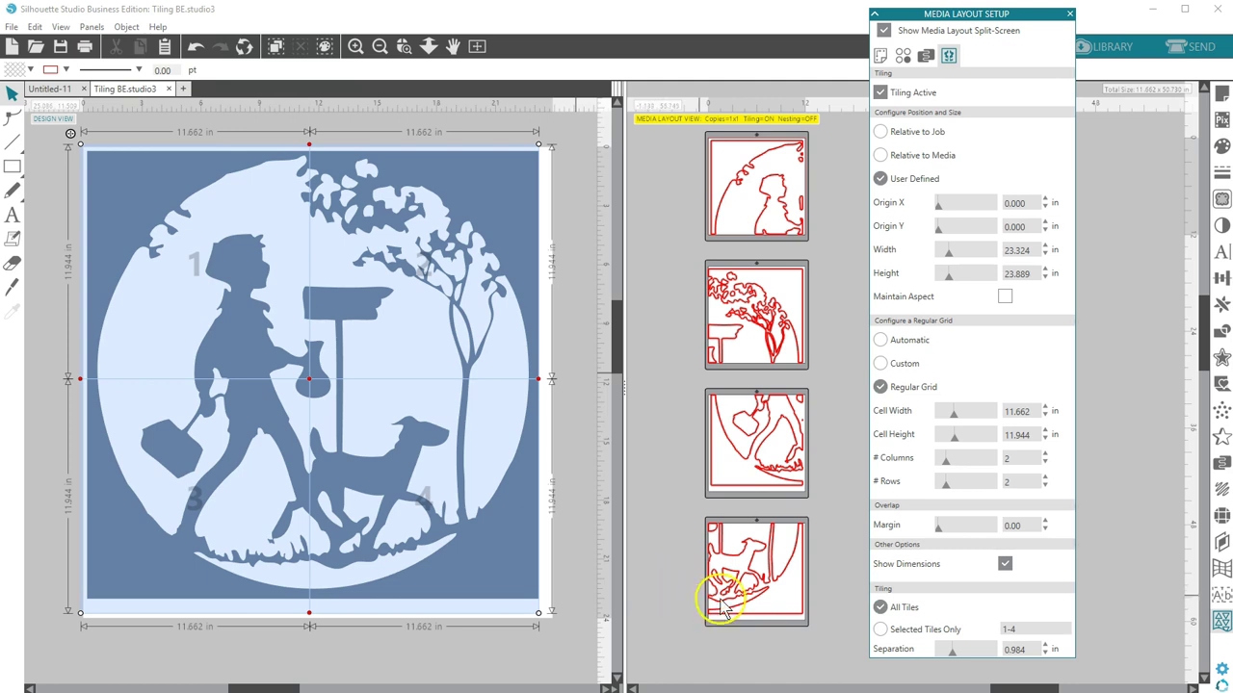
left_click(880, 629)
left_click_drag(1041, 627, 1002, 636)
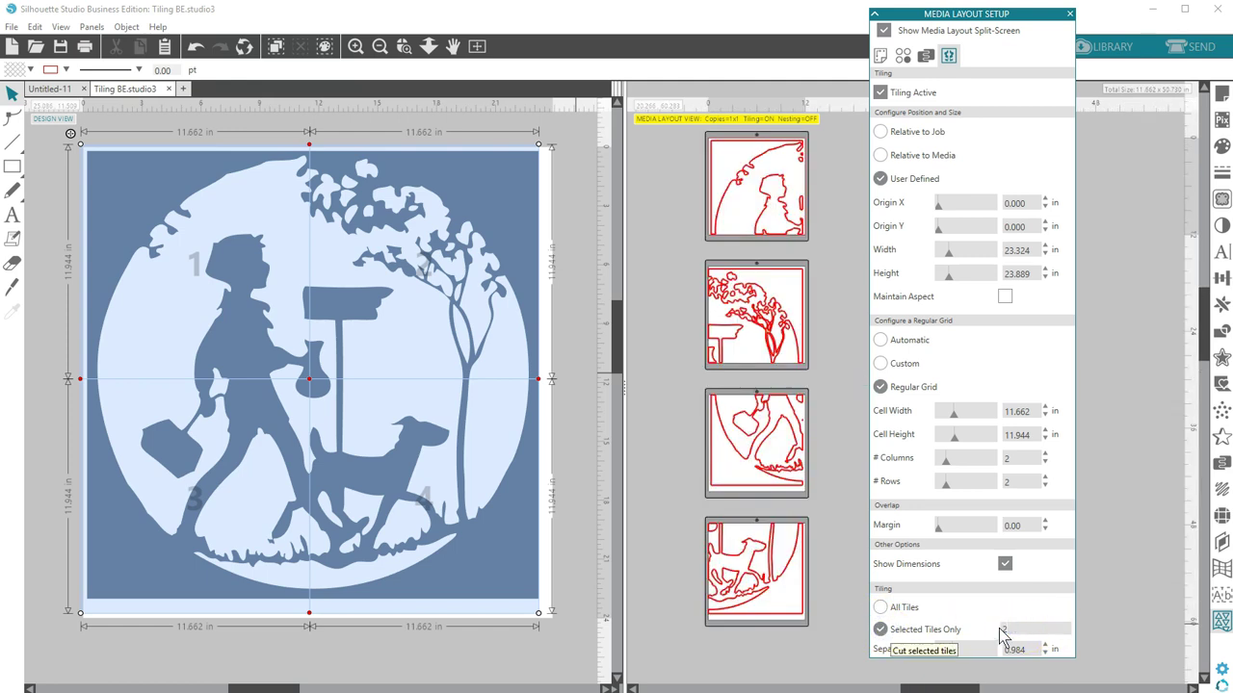
type("2-3")
key("Return")
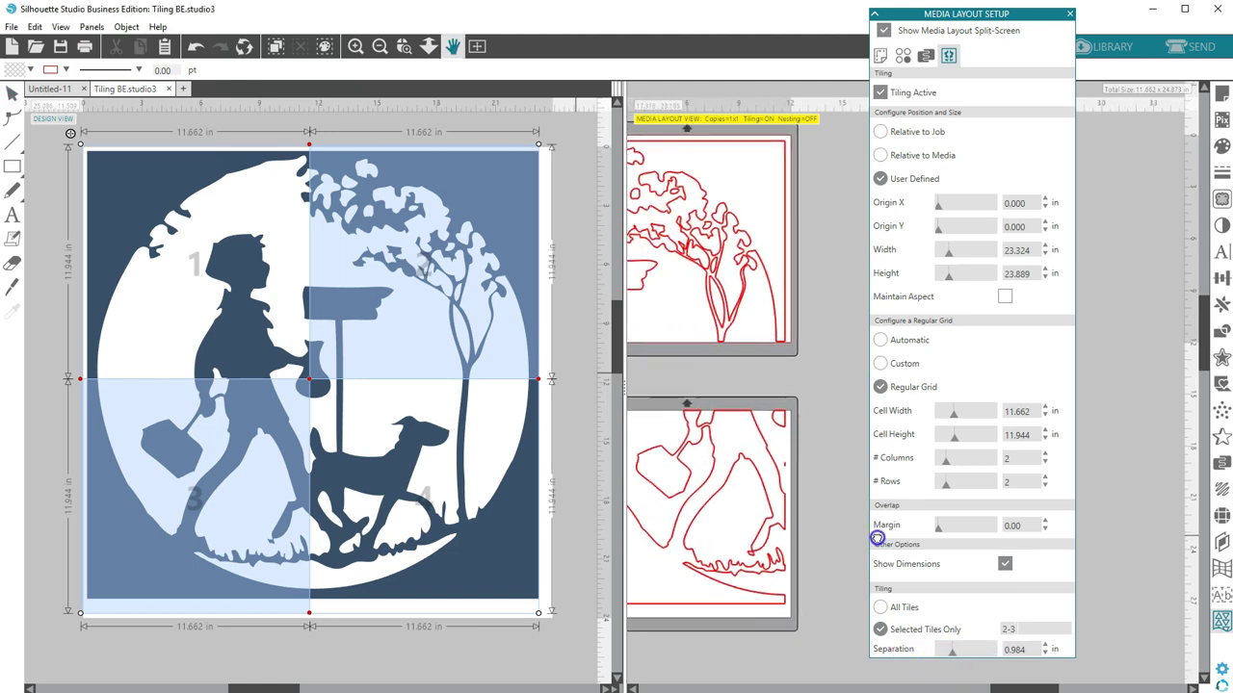
left_click(468, 387)
left_click(284, 303)
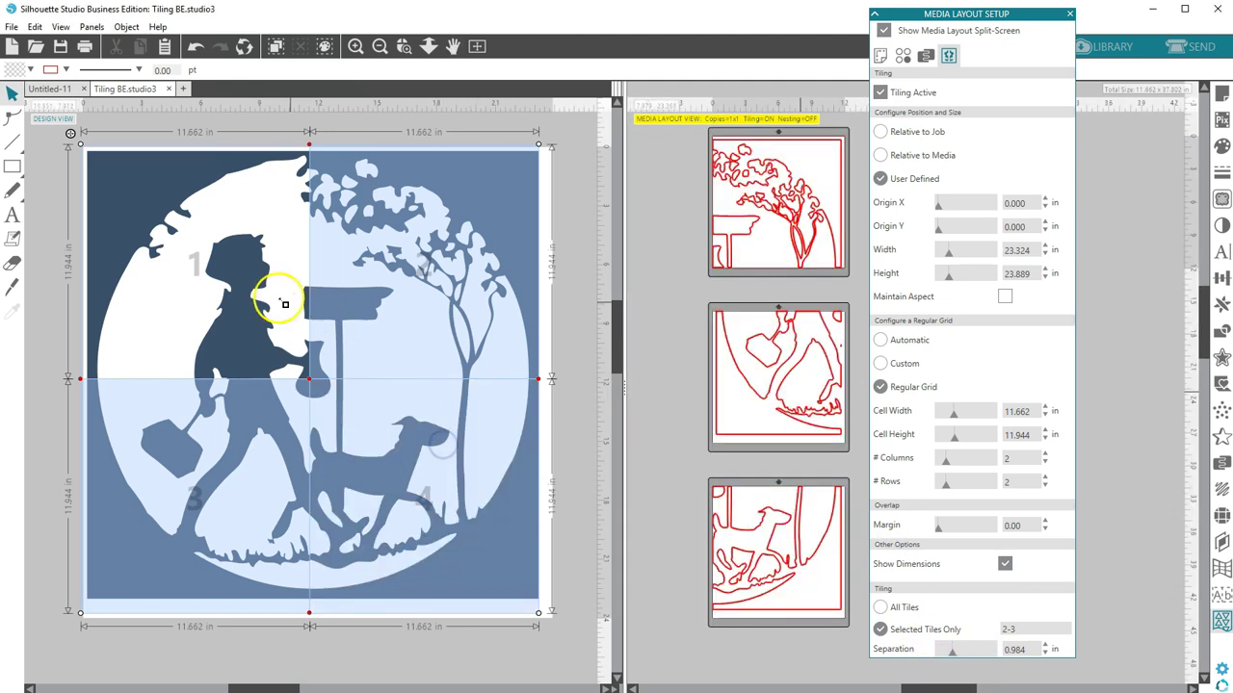
left_click(415, 306)
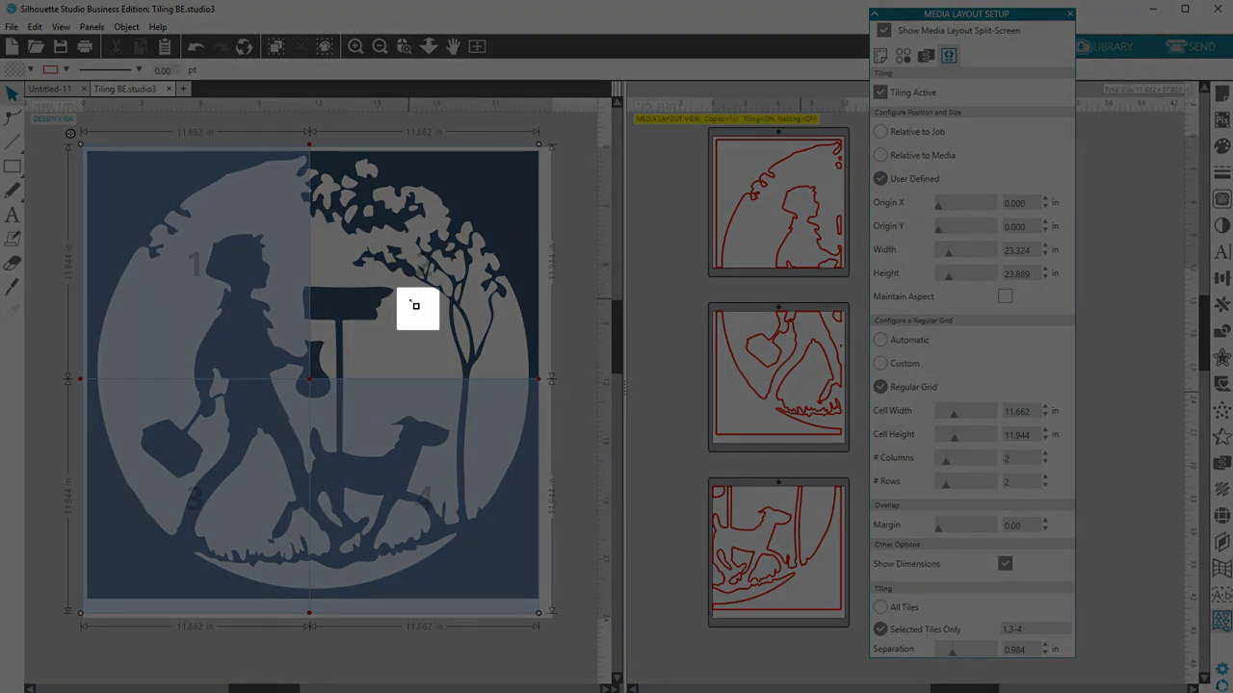
left_click(415, 305)
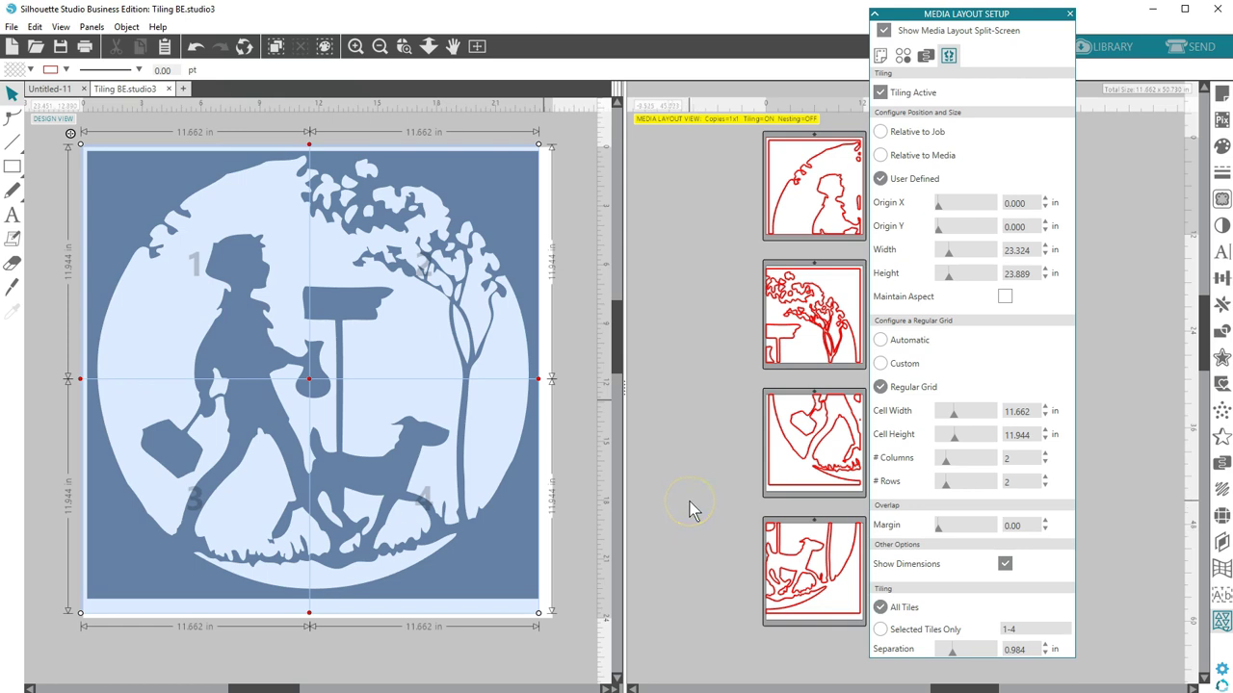
left_click_drag(699, 470, 608, 468)
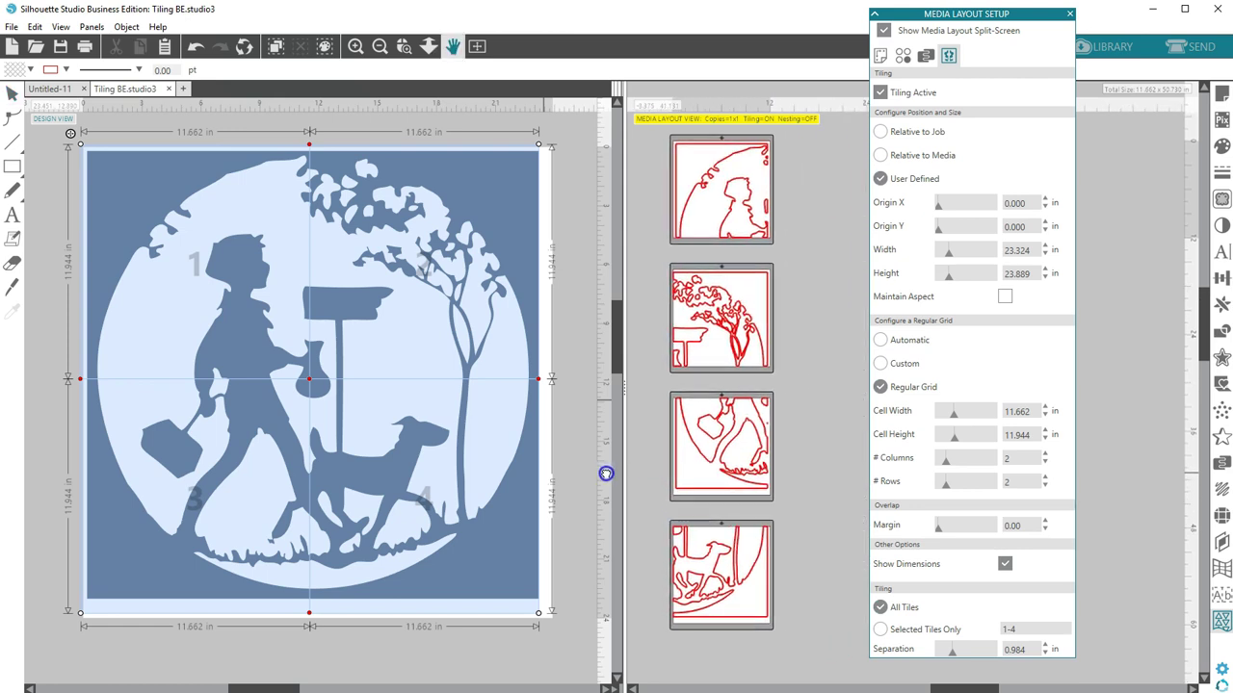